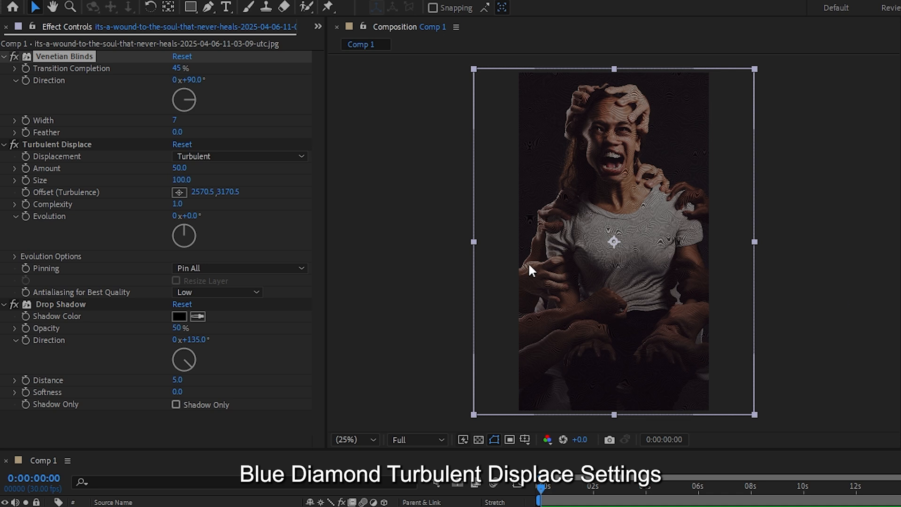
# - Set Turbulent Displace to Horizontal Displacement with an amount of 9 and a size of 11
pyautogui.click(244, 156)
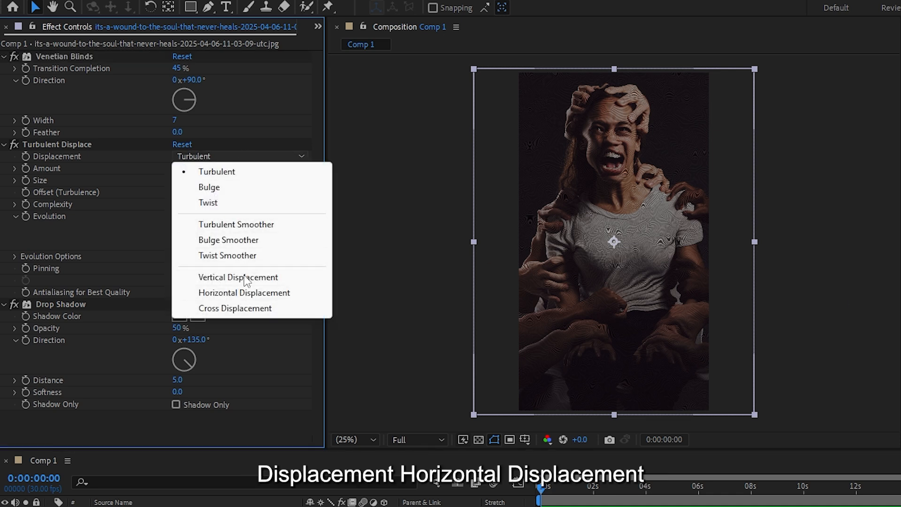
pyautogui.click(244, 292)
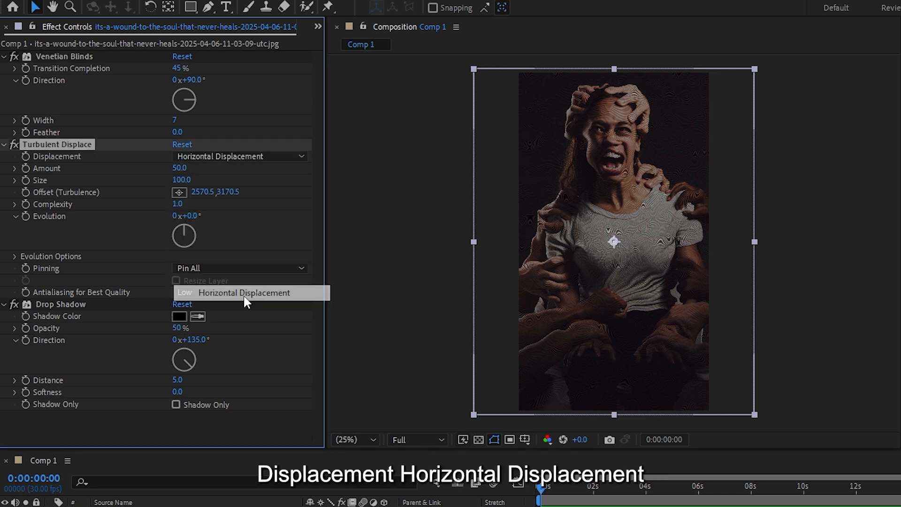
pyautogui.click(180, 168)
pyautogui.write('9')
pyautogui.click(181, 180)
pyautogui.write('11')
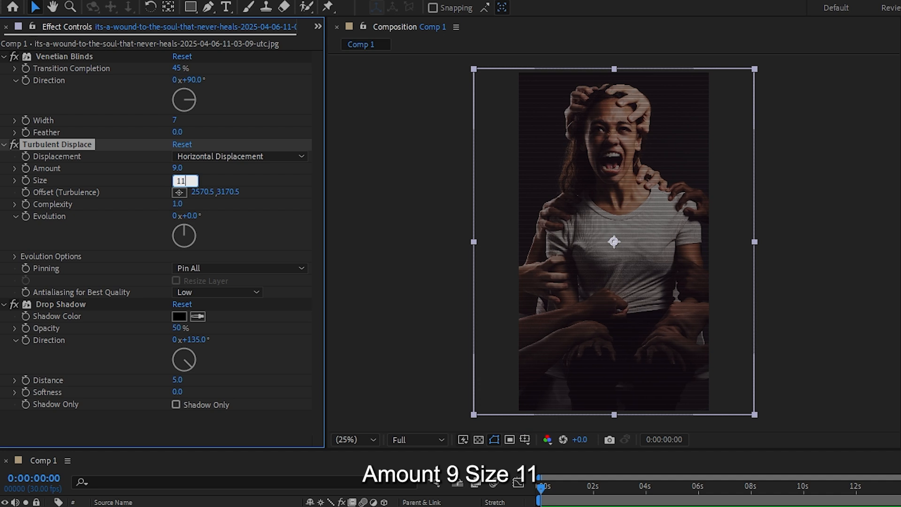
# - Add the expression time*6 to the Random Seed in Turbulent Displace's Evolution Options
pyautogui.click(15, 216)
pyautogui.click(16, 228)
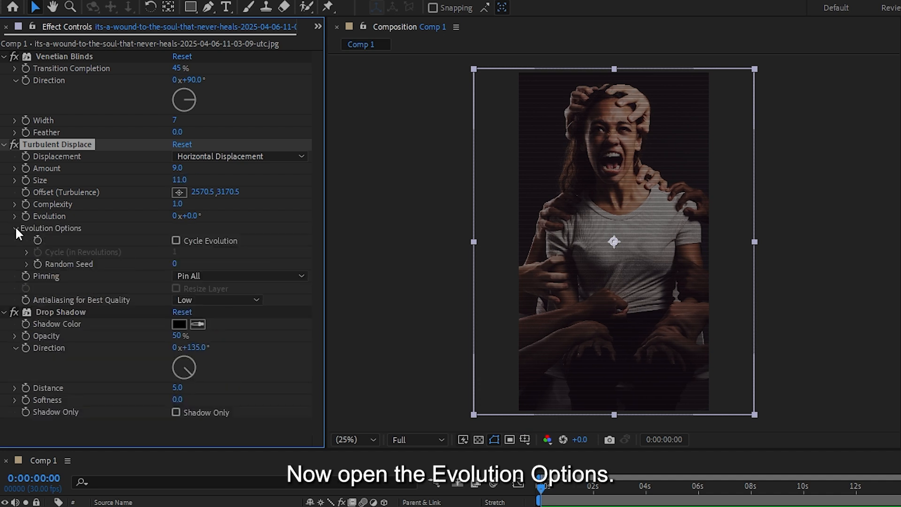
pyautogui.keyDown('alt'); pyautogui.click(38, 263); pyautogui.keyUp('alt')
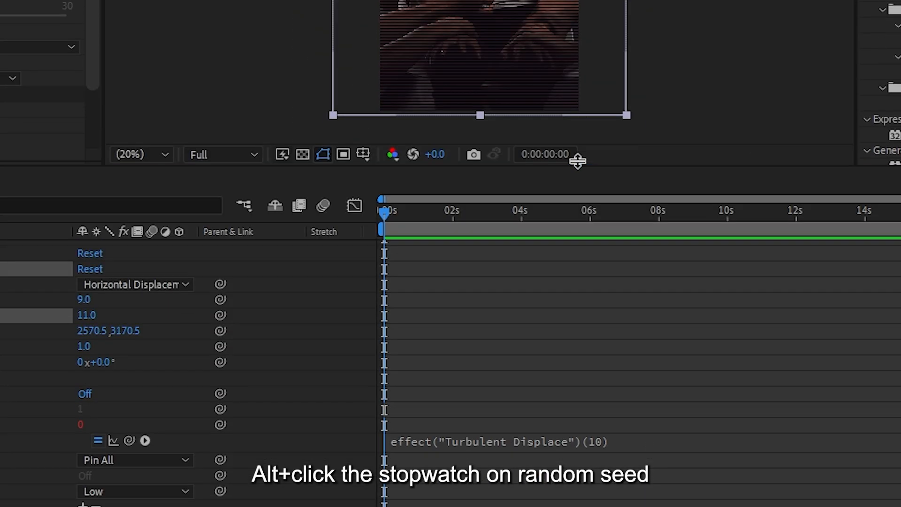
pyautogui.moveTo(578, 161); pyautogui.dragTo(581, 79)
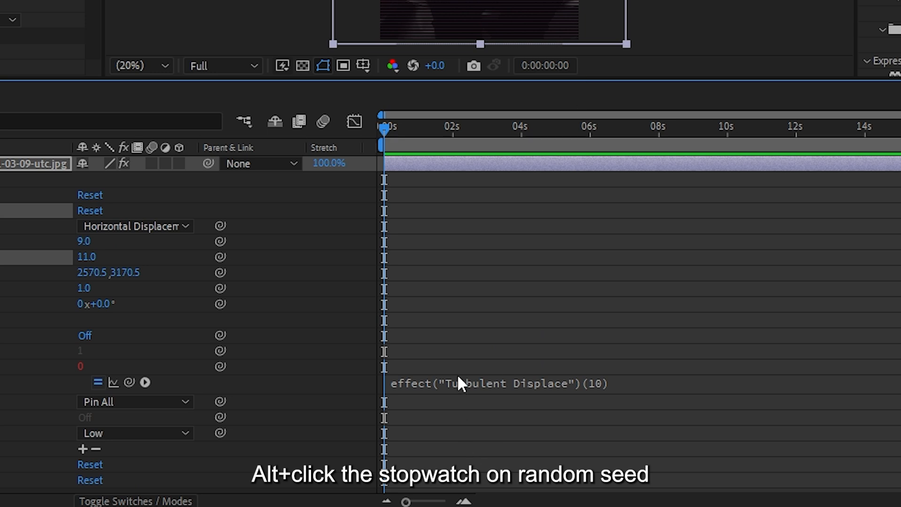
pyautogui.click(463, 389)
pyautogui.write('time*6')
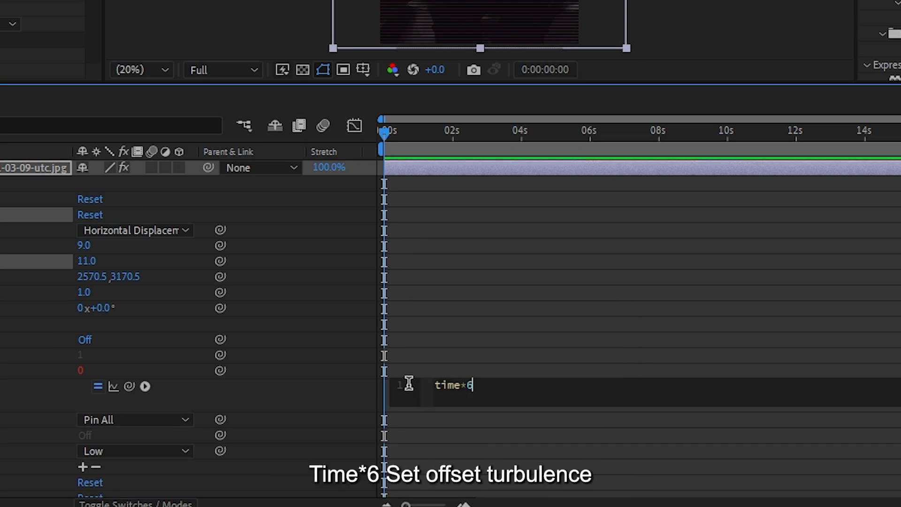
pyautogui.press('KP_Enter')
# - Set Turbulent Displace's Offset (Turbulence) to 960, 540
pyautogui.click(261, 232)
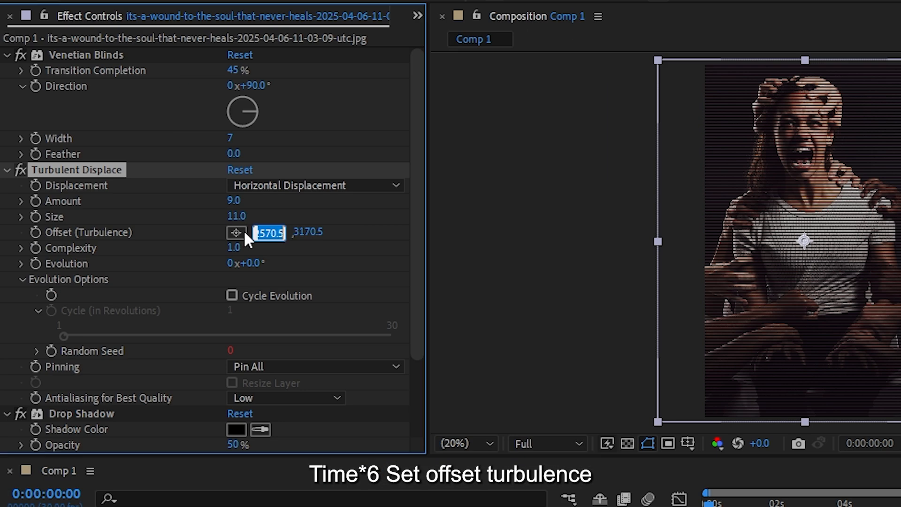
pyautogui.write('960.0')
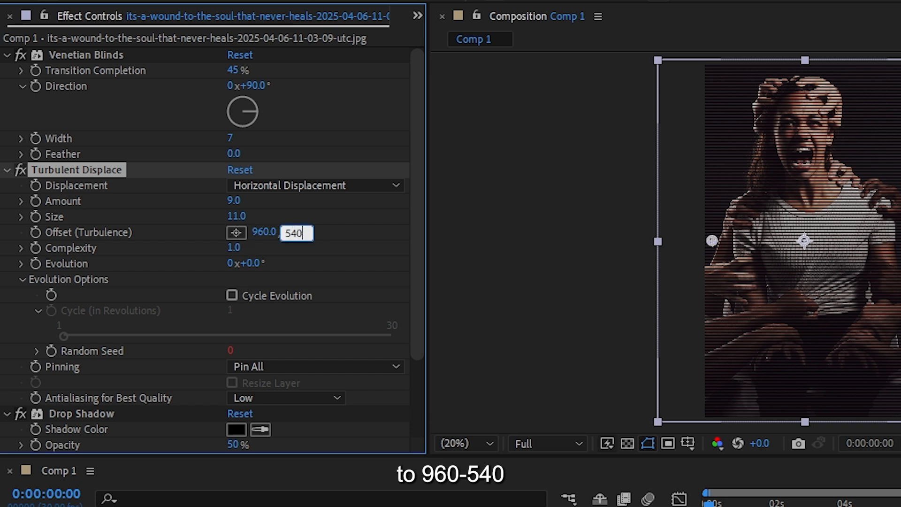
pyautogui.press('Return')
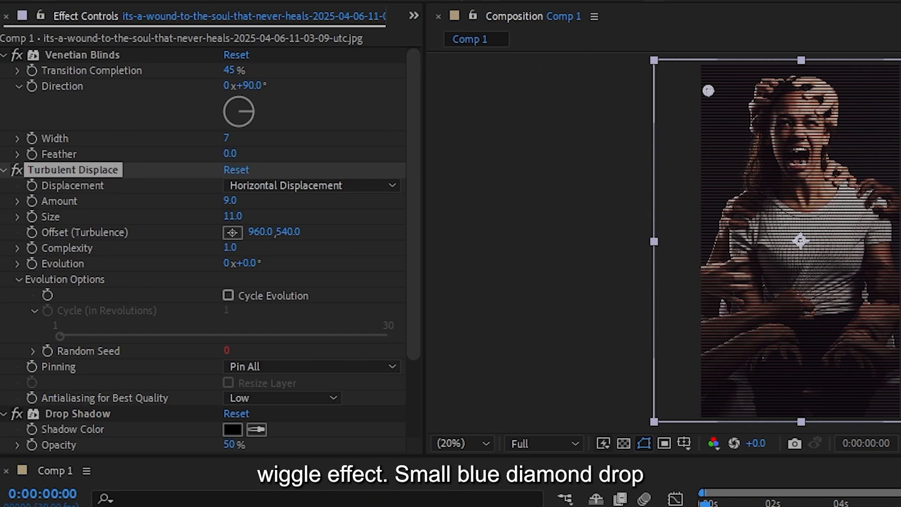
# - Change the Drop Shadow color to white and open its opacity value for editing
pyautogui.moveTo(413, 302); pyautogui.dragTo(417, 438)
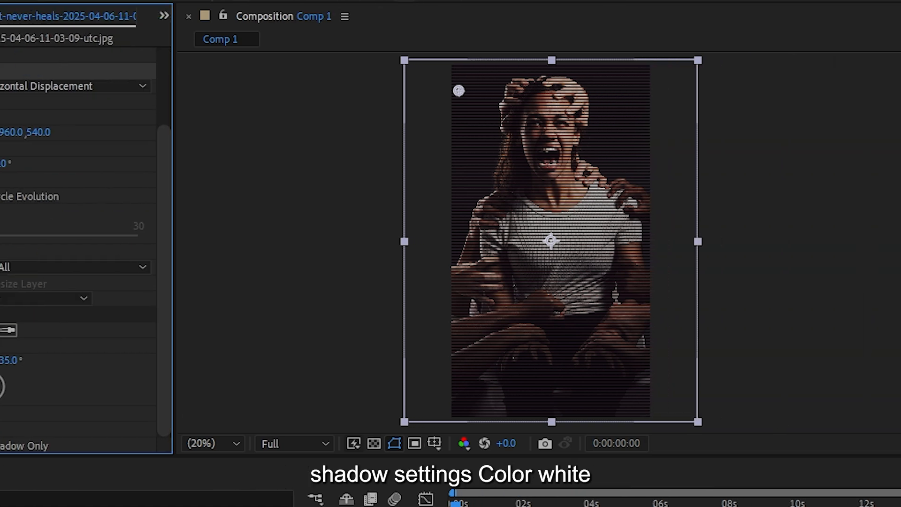
pyautogui.click(234, 331)
pyautogui.click(409, 310)
pyautogui.click(808, 310)
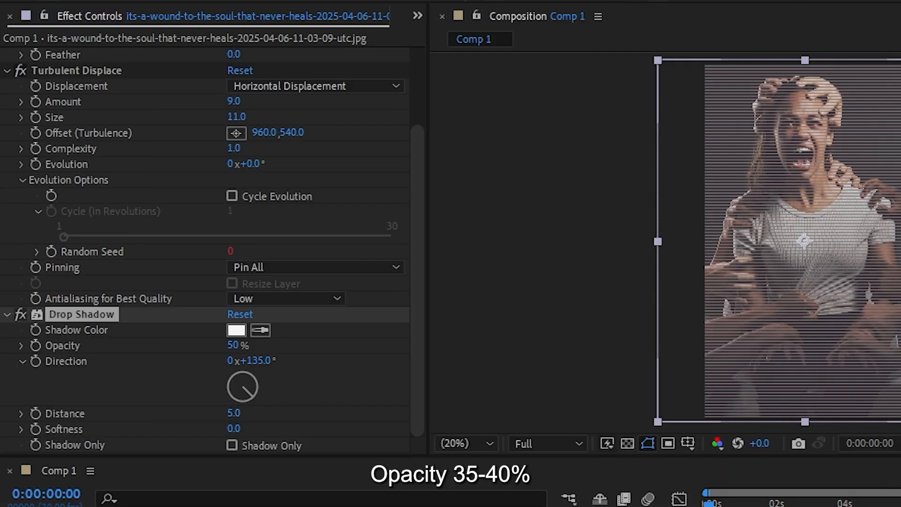
pyautogui.click(238, 345)
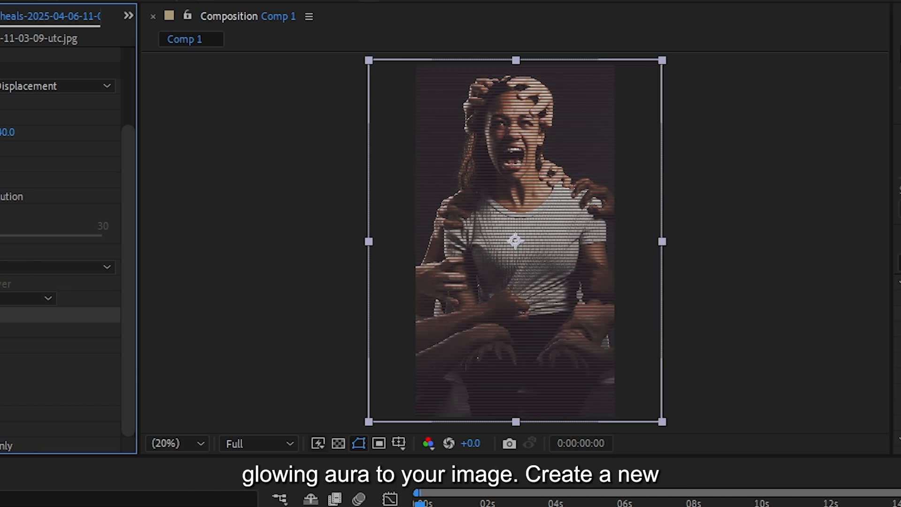
# - Create a new adjustment layer in the composition and apply the Deep Glow effect to it
pyautogui.rightClick(63, 405)
pyautogui.moveTo(244, 230)
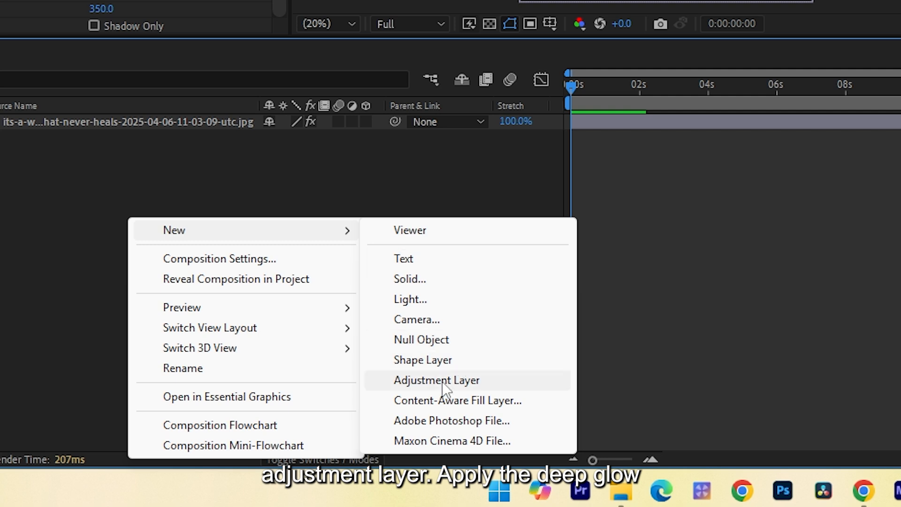
pyautogui.click(443, 383)
pyautogui.write('dee')
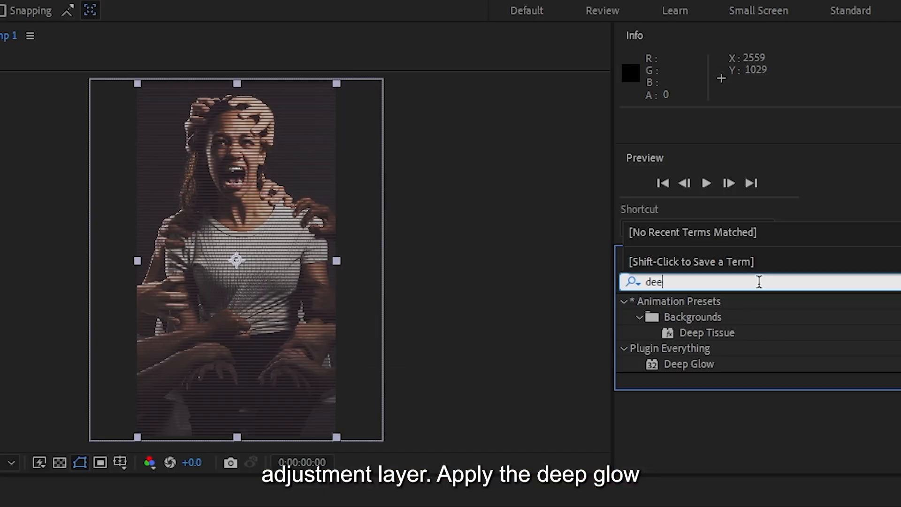
pyautogui.click(686, 364)
# - Set the Deep Glow exposure to 0.6 and its radius to 150
pyautogui.click(226, 106)
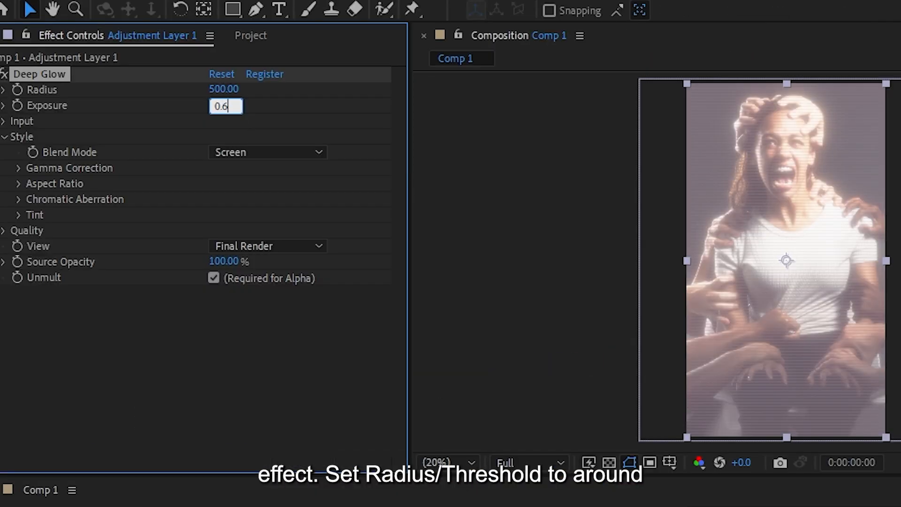
pyautogui.press('Return')
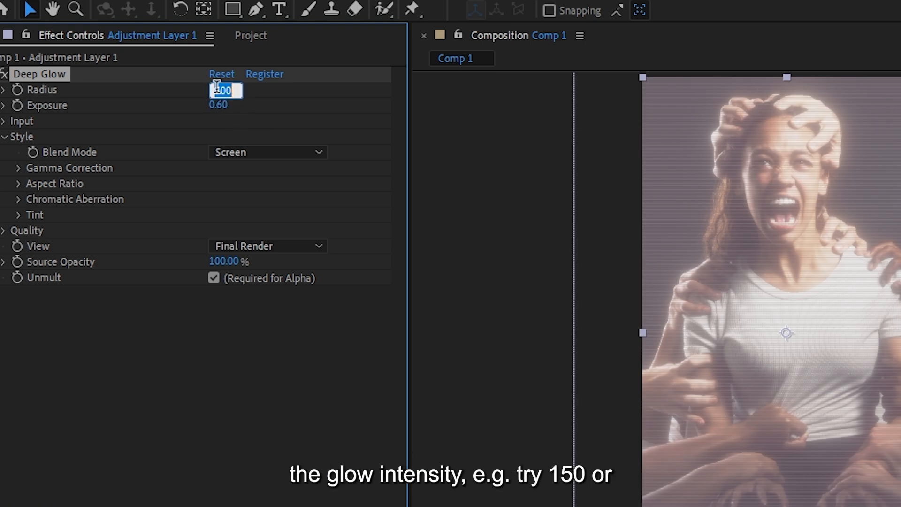
pyautogui.write('150')
pyautogui.press('Return')
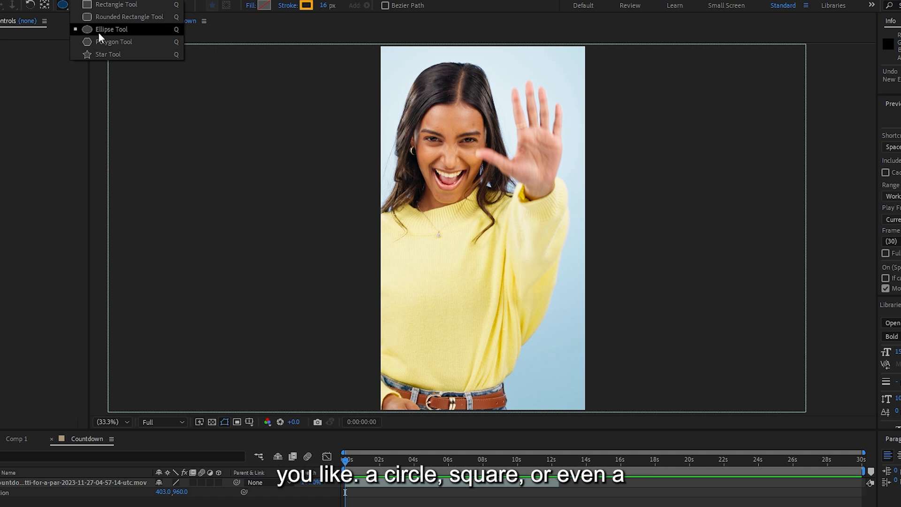
# - Draw a circle with the Ellipse tool over the middle of the woman's yellow sweater
pyautogui.click(98, 33)
pyautogui.moveTo(429, 243); pyautogui.dragTo(480, 275)
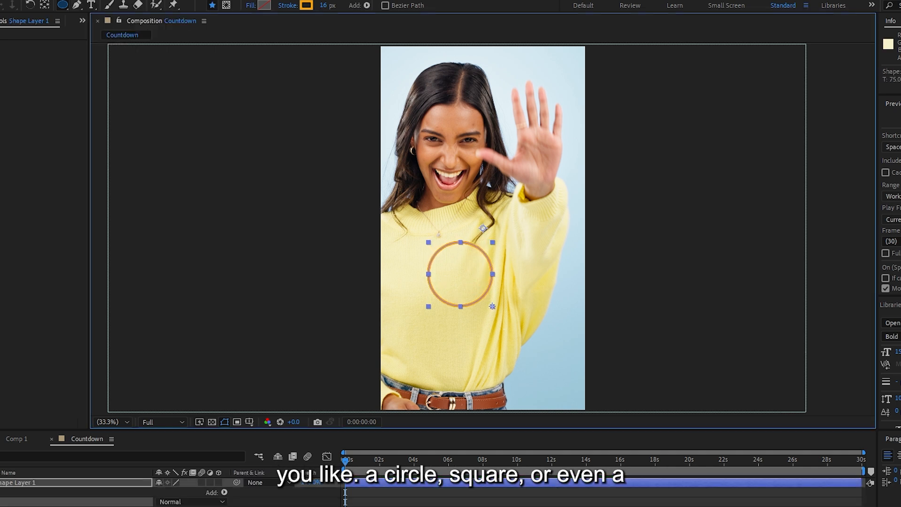
pyautogui.moveTo(493, 306); pyautogui.dragTo(497, 310)
# - Set the circle's fill to None and give it a solid color stroke 50 px wide
pyautogui.click(251, 5)
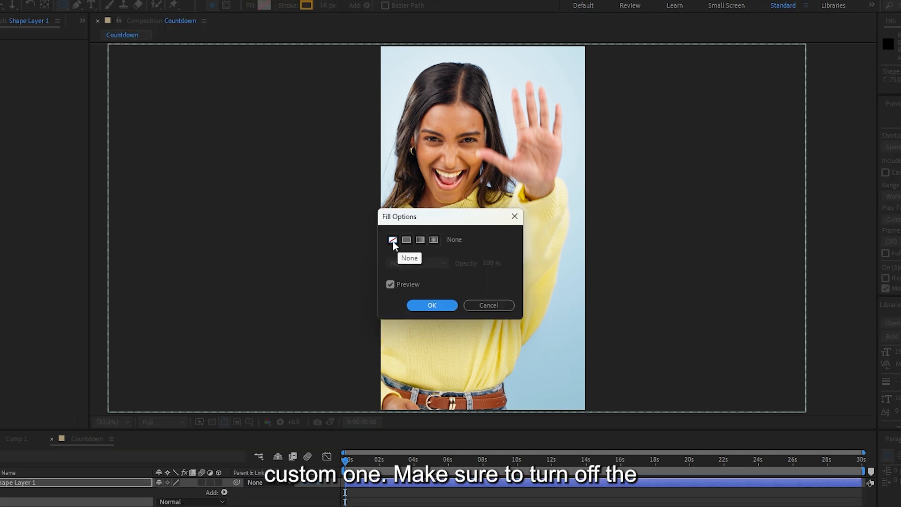
pyautogui.click(432, 305)
pyautogui.click(288, 5)
pyautogui.click(432, 305)
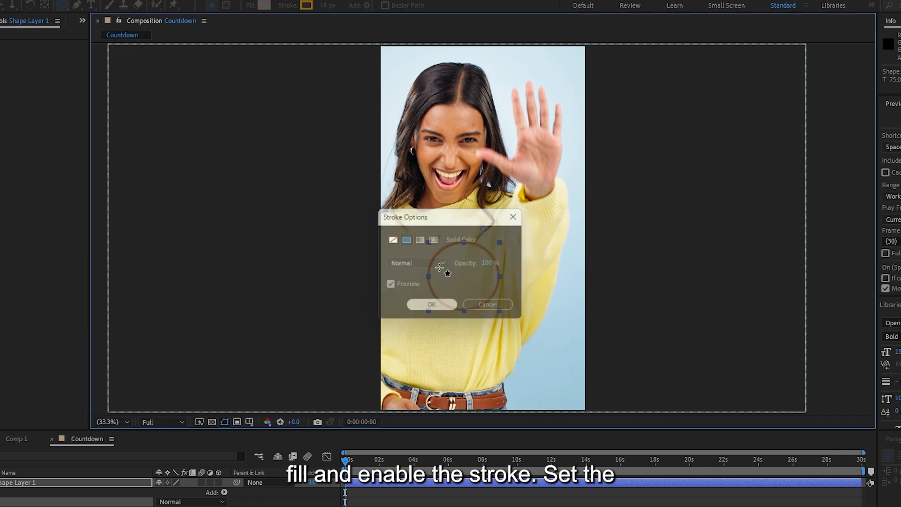
pyautogui.moveTo(324, 6); pyautogui.dragTo(330, 9)
# - Try a black stroke color on the circle and restore the orange one
pyautogui.click(281, 9)
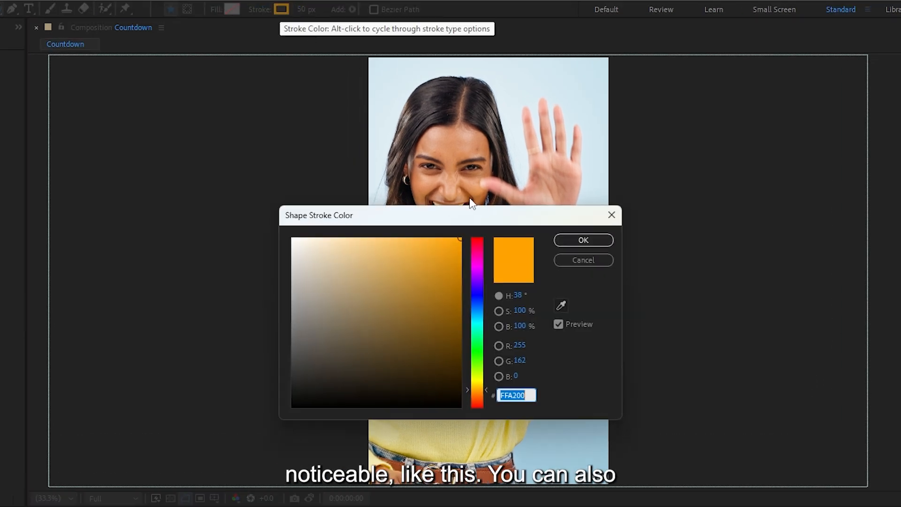
pyautogui.moveTo(364, 326); pyautogui.dragTo(267, 417)
pyautogui.click(583, 240)
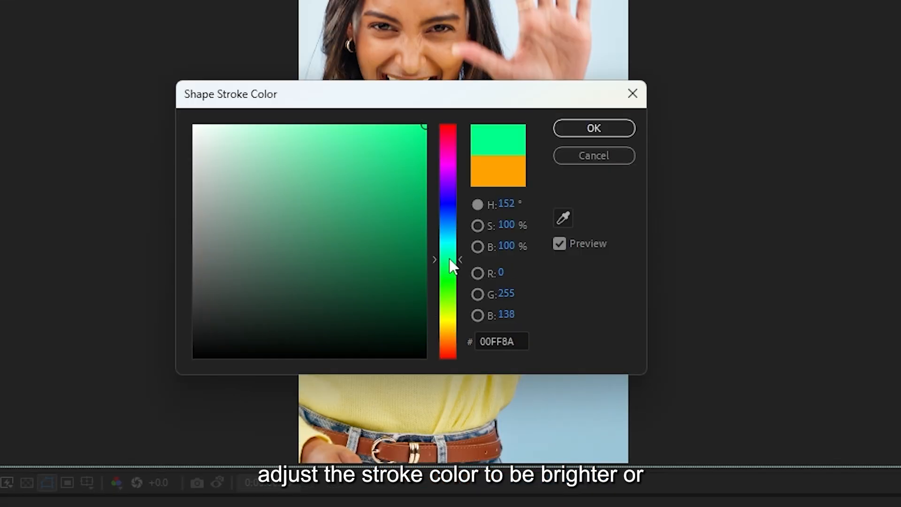
pyautogui.moveTo(450, 261)
pyautogui.mouseDown()
pyautogui.moveTo(412, 286)
pyautogui.moveTo(427, 124)
pyautogui.mouseUp()
pyautogui.click(596, 128)
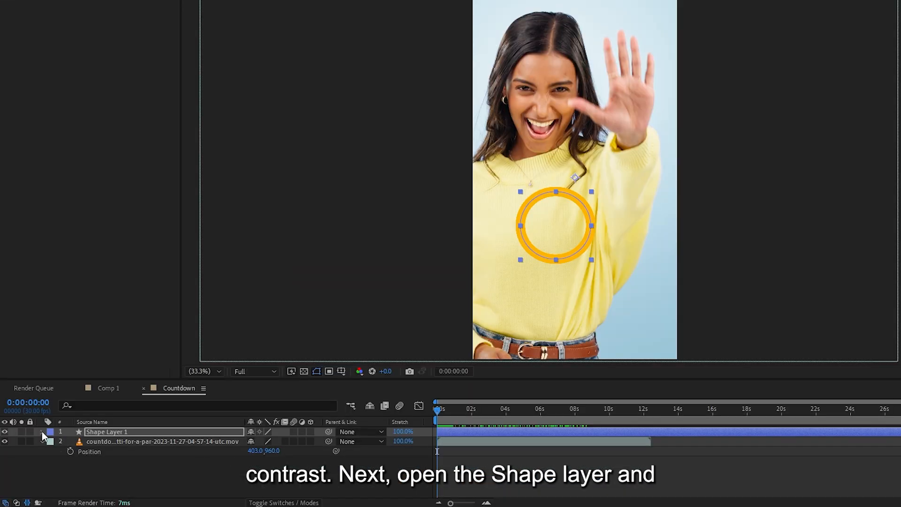
# - Add Trim Paths to the circle's shape layer
pyautogui.click(41, 432)
pyautogui.click(316, 442)
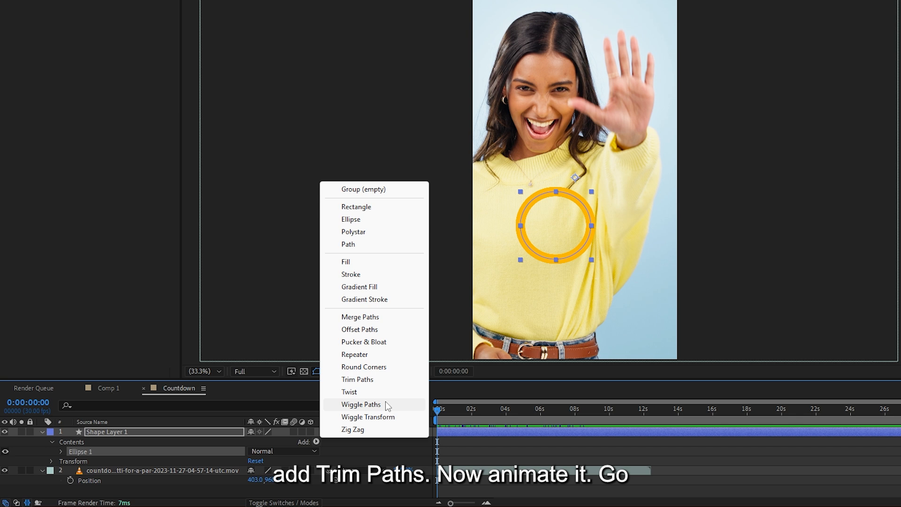
pyautogui.click(357, 379)
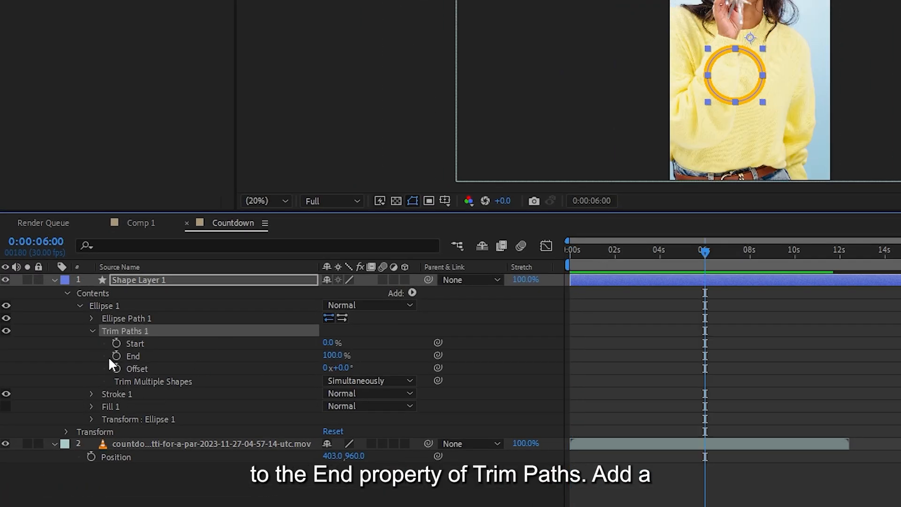
# - Keyframe the Trim Paths End value, with 0% at the start of the timeline, and preview the circle's reveal
pyautogui.click(116, 356)
pyautogui.moveTo(680, 251); pyautogui.dragTo(554, 253)
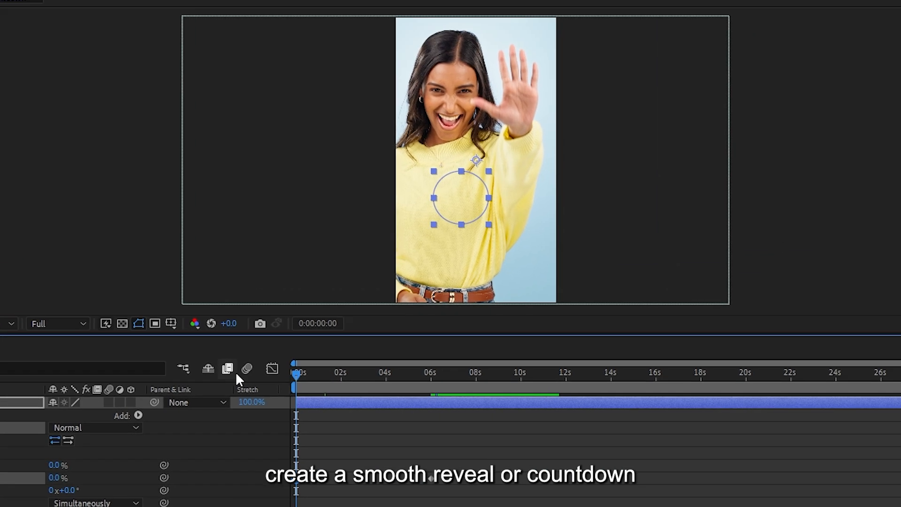
pyautogui.press('space')
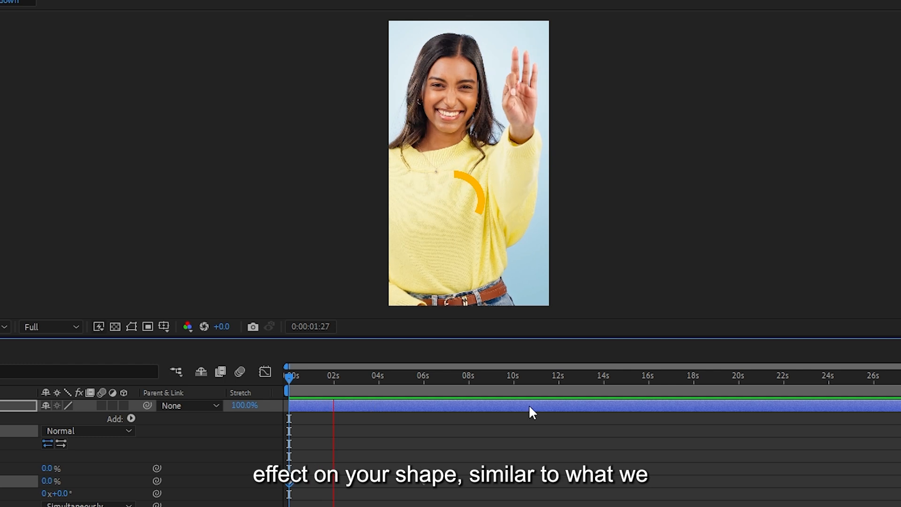
# - Enable an expression on the empty text layer's Source Text and paste in the countdown code
pyautogui.moveTo(451, 338); pyautogui.dragTo(454, 506)
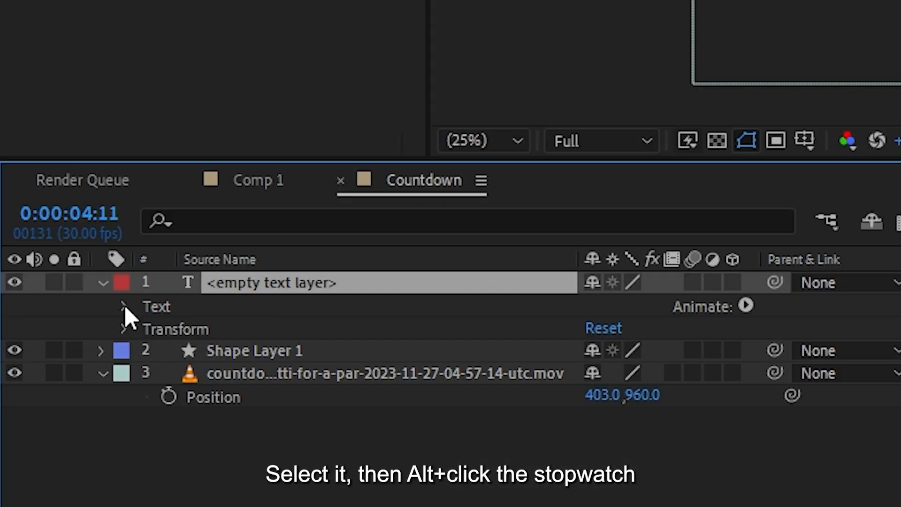
pyautogui.click(124, 306)
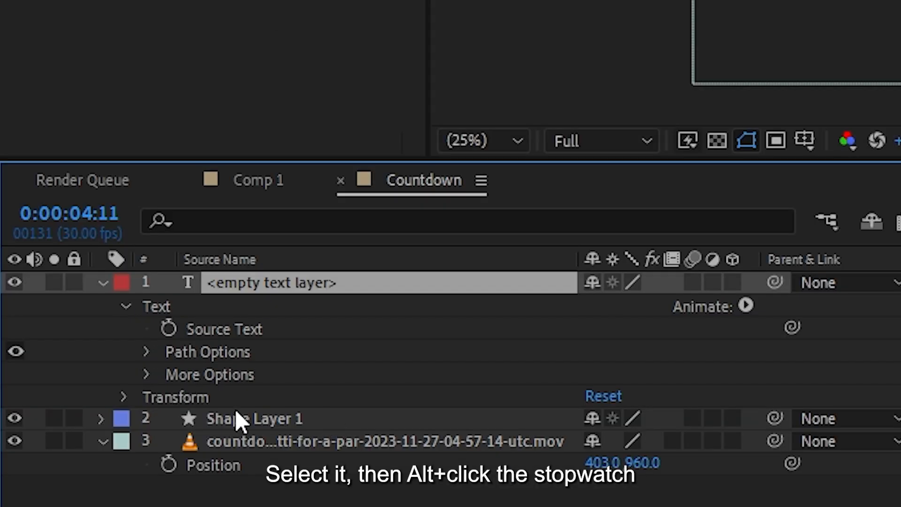
pyautogui.keyDown('alt'); pyautogui.click(168, 329); pyautogui.keyUp('alt')
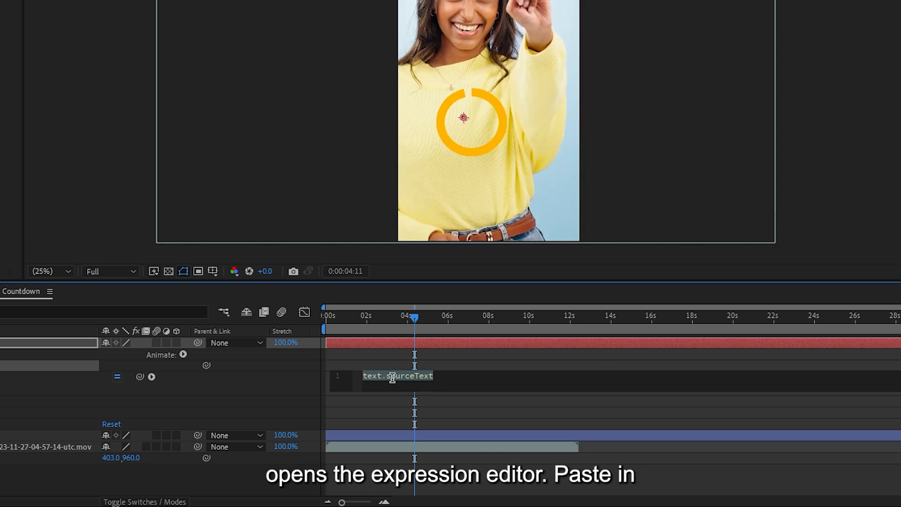
pyautogui.write('countFrom = 10; // Starting number countTo = 0;    // Ending number duration = thisComp.duration; // Countdown length in seconds  currentTime = time; count = Math.floor(countFrom - (countFrom - countTo) * (currentTime / duration)); count = Math.max(countTo, count); // Prevent going below the final number count;')
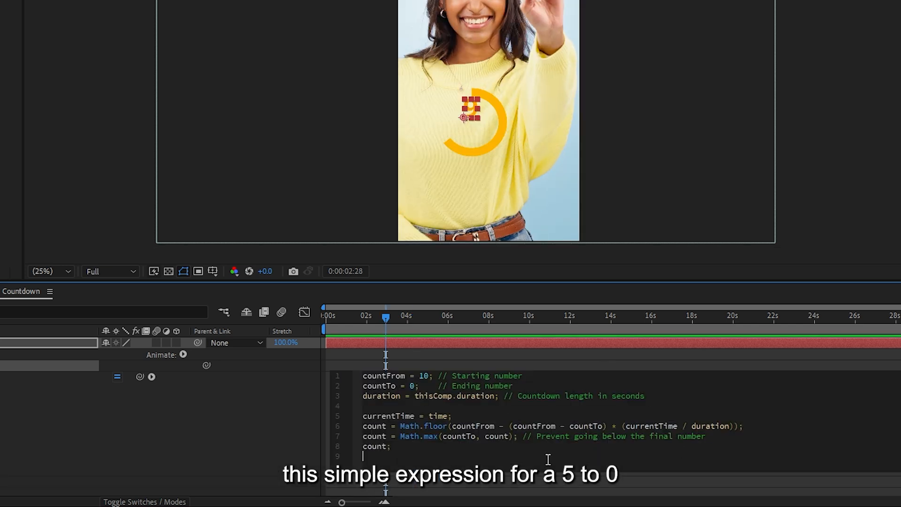
pyautogui.moveTo(548, 460); pyautogui.dragTo(297, 375)
pyautogui.click(537, 459)
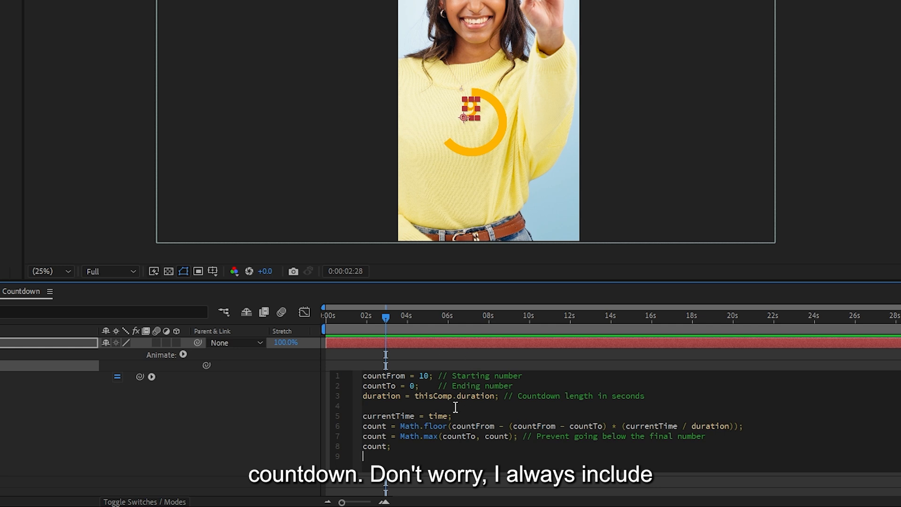
# - Set countFrom to 5 and countTo to 1 in the countdown expression, and return the playhead to the start
pyautogui.press('BackSpace')
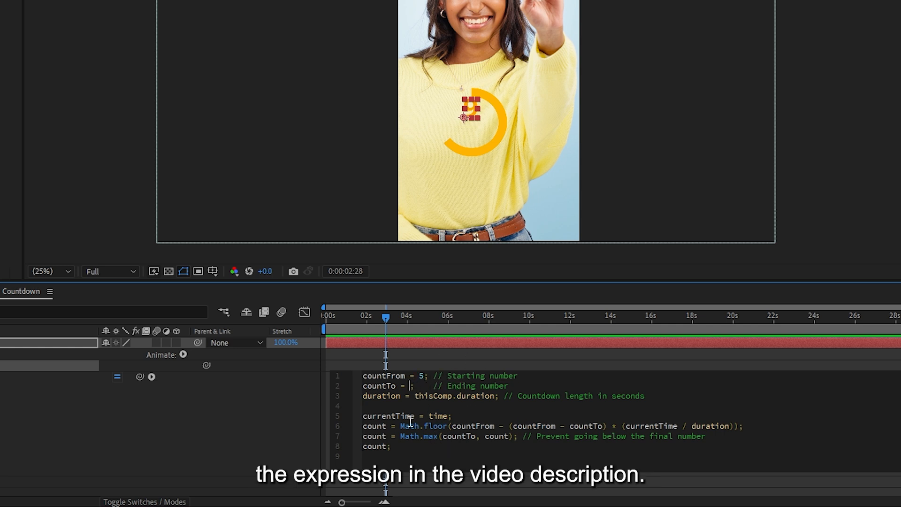
pyautogui.write('1')
pyautogui.press('KP_Enter')
pyautogui.moveTo(366, 317); pyautogui.dragTo(265, 329)
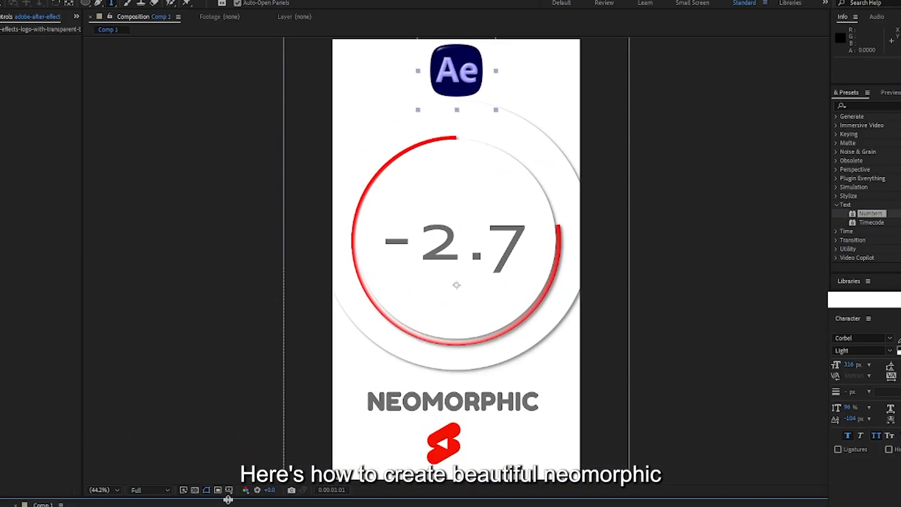
pyautogui.moveTo(228, 500); pyautogui.dragTo(232, 487)
pyautogui.press('space')
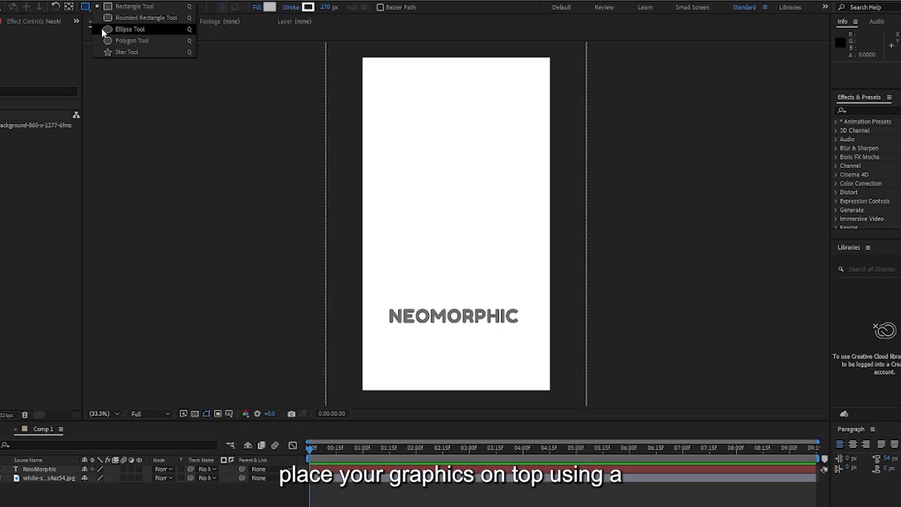
# - Draw a large circle above the NEOMORPHIC text with the Ellipse tool and set its fill color to white (FFFFFF)
pyautogui.click(105, 28)
pyautogui.moveTo(393, 128); pyautogui.dragTo(470, 204)
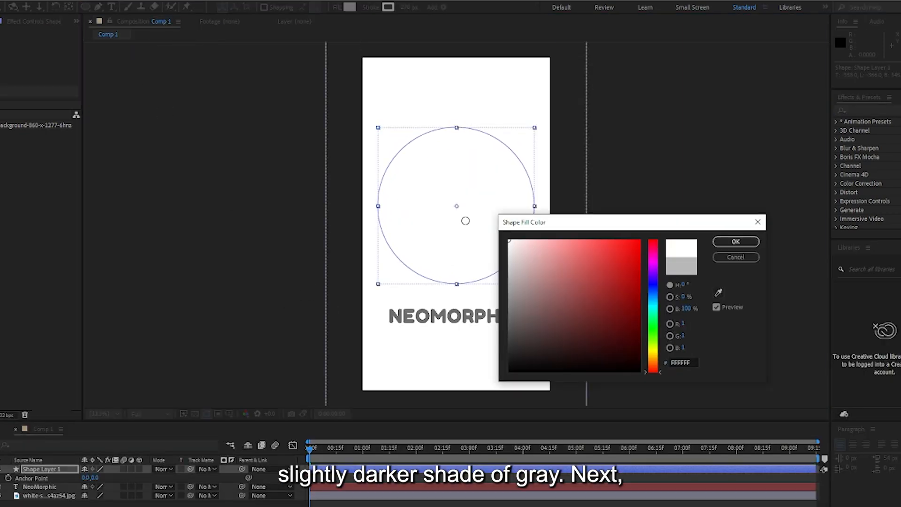
pyautogui.click(736, 241)
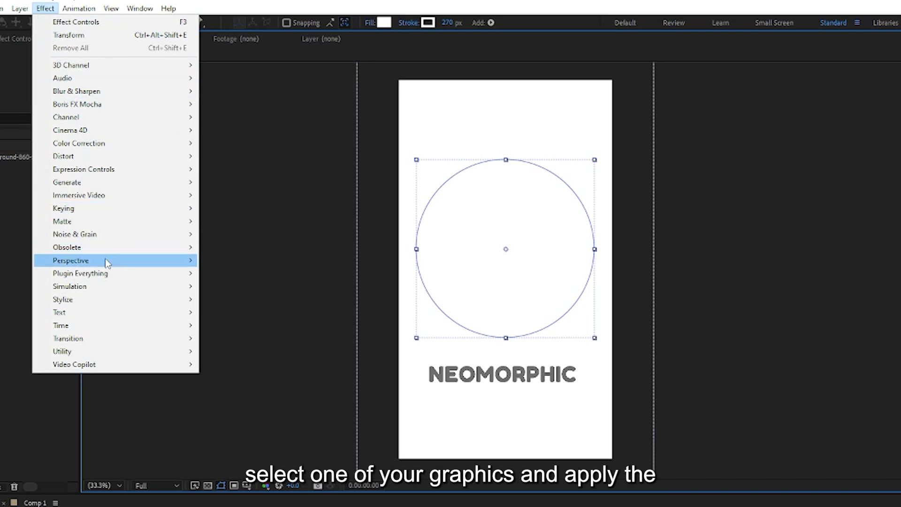
# - Apply the Drop Shadow effect to the circle shape layer and expand its settings in the timeline
pyautogui.moveTo(106, 217)
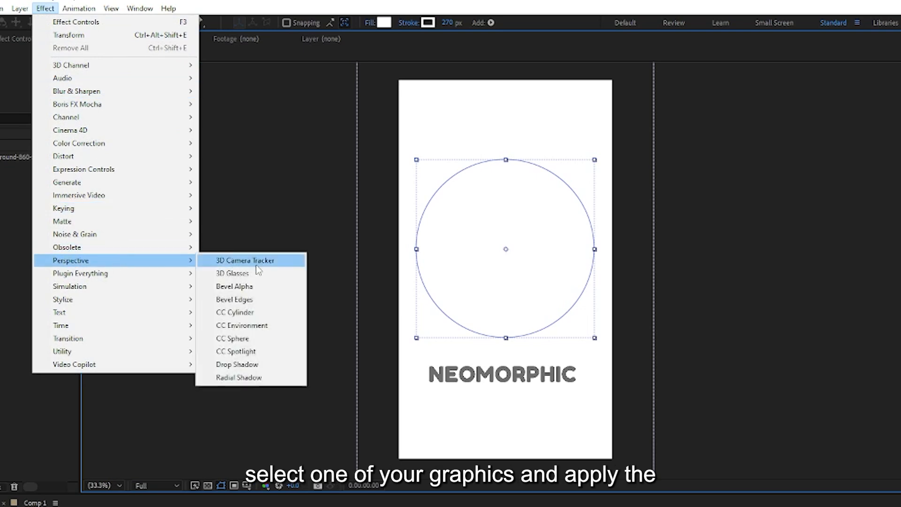
pyautogui.click(266, 364)
pyautogui.click(52, 307)
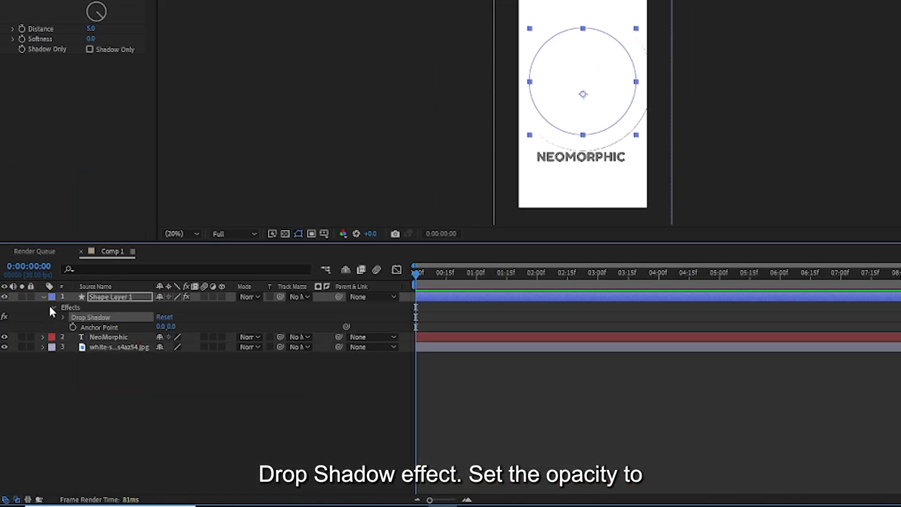
pyautogui.click(64, 317)
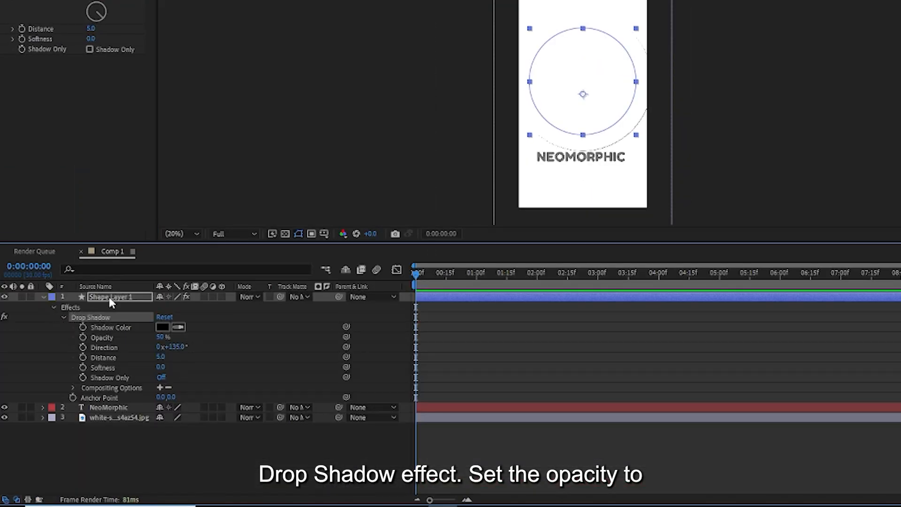
# - Set the circle's drop shadow to 25% opacity, a distance of 10 and a softness of 25
pyautogui.moveTo(160, 338); pyautogui.dragTo(135, 338)
pyautogui.click(162, 338)
pyautogui.write('10')
pyautogui.press('Tab')
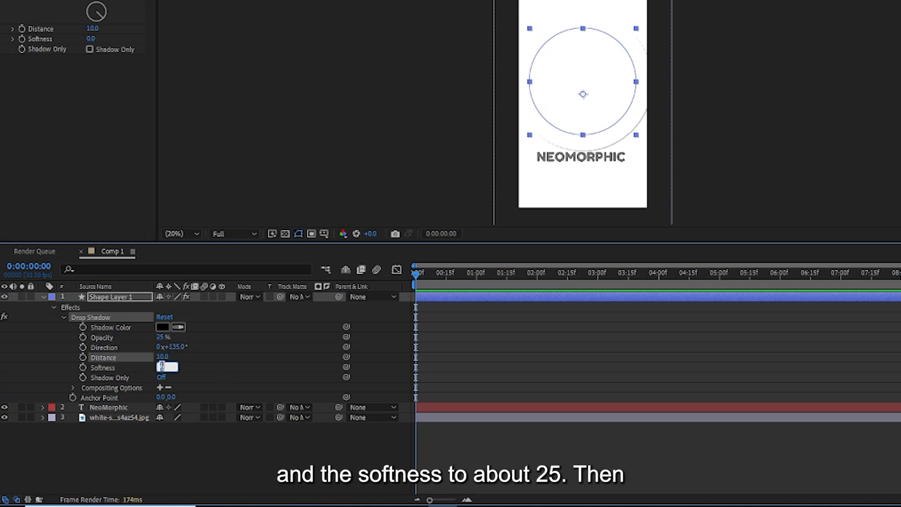
# - Collapse the circle's Drop Shadow settings and duplicate the effect twice
pyautogui.click(63, 317)
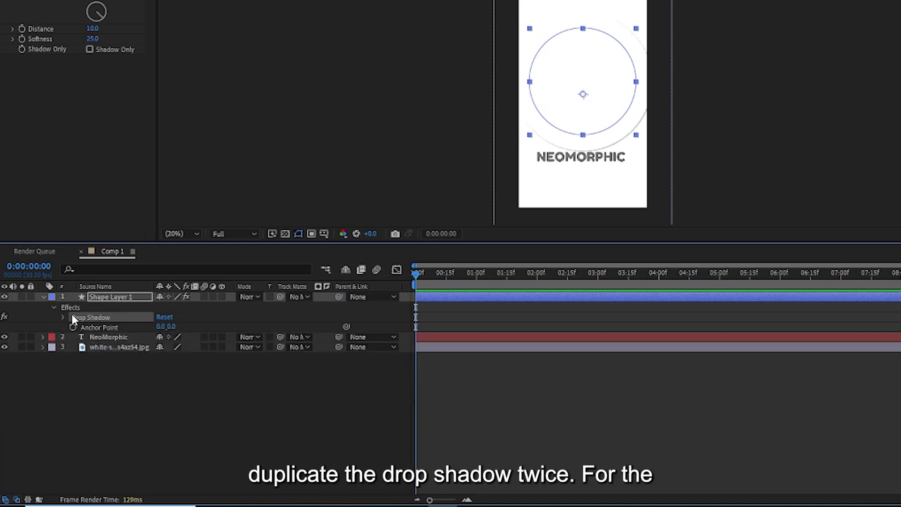
pyautogui.hotkey('ctrl', 'd')
pyautogui.hotkey('ctrl', 'd')
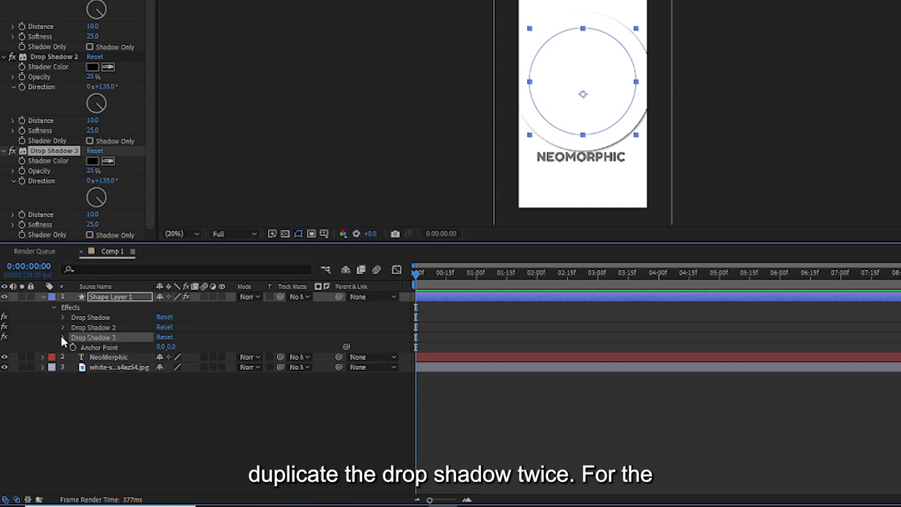
# - Set the third drop shadow to white (FFFFFF), a direction of -154° and 100% opacity, and duplicate it
pyautogui.click(64, 337)
pyautogui.click(163, 347)
pyautogui.write('ffffff')
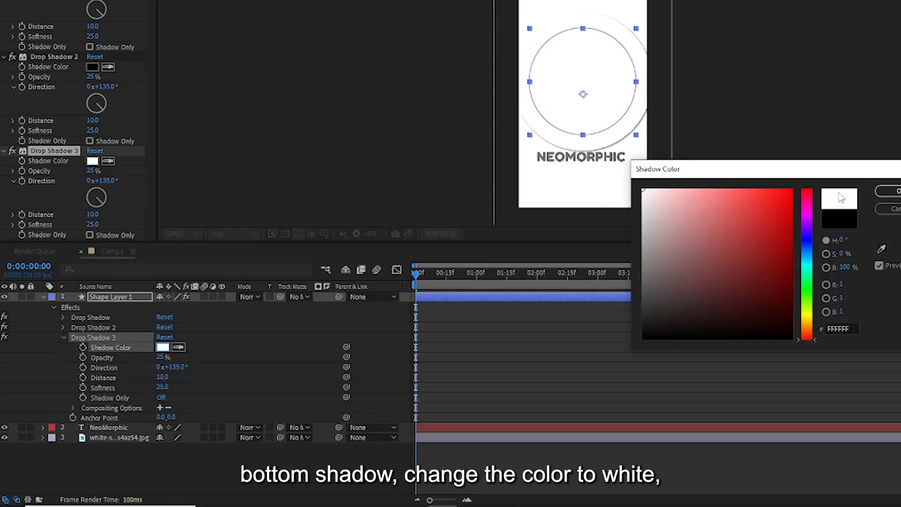
pyautogui.press('Return')
pyautogui.moveTo(177, 368); pyautogui.dragTo(28, 369)
pyautogui.click(162, 357)
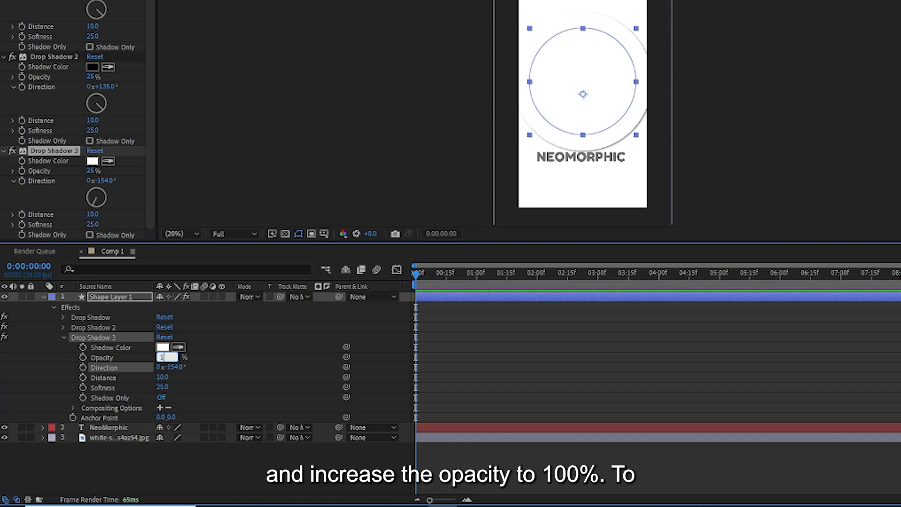
pyautogui.press('Return')
pyautogui.hotkey('ctrl', 'd')
# - Apply the Bevel Alpha effect to the circle layer and edit its Light Angle
pyautogui.click(123, 8)
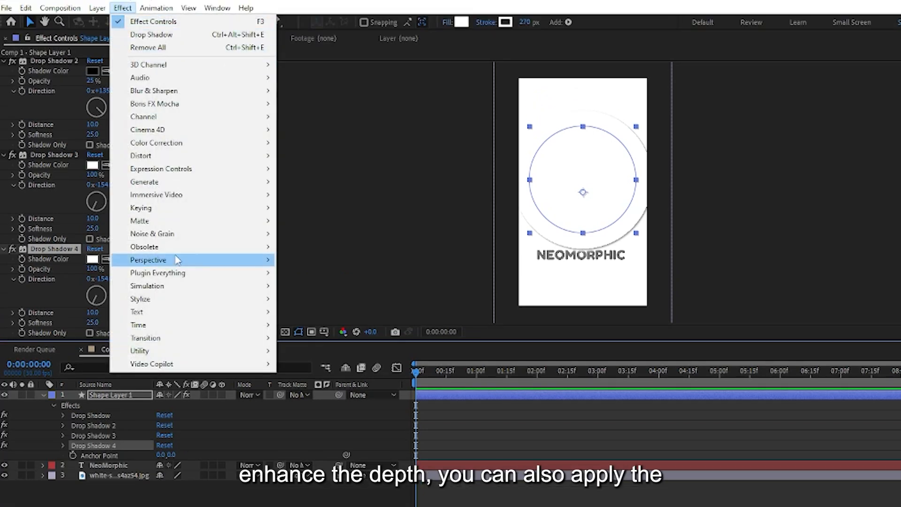
pyautogui.moveTo(178, 260)
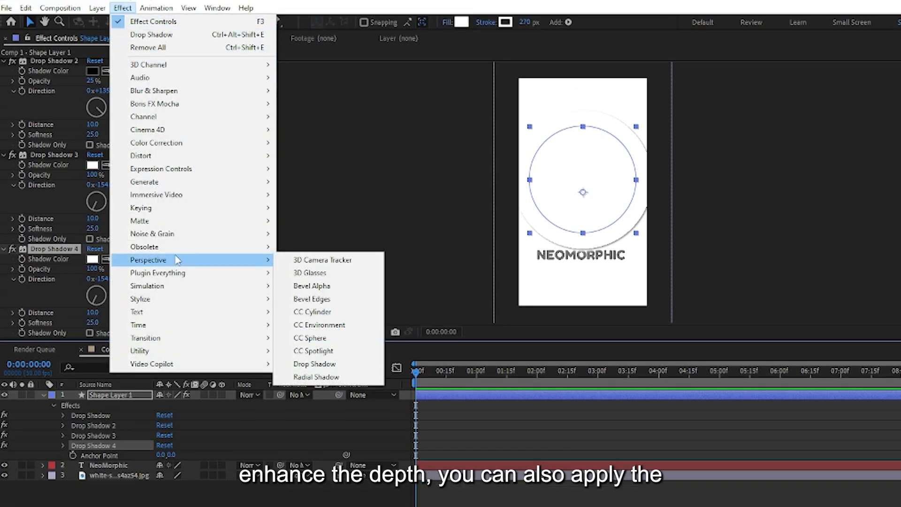
pyautogui.click(335, 287)
pyautogui.click(173, 474)
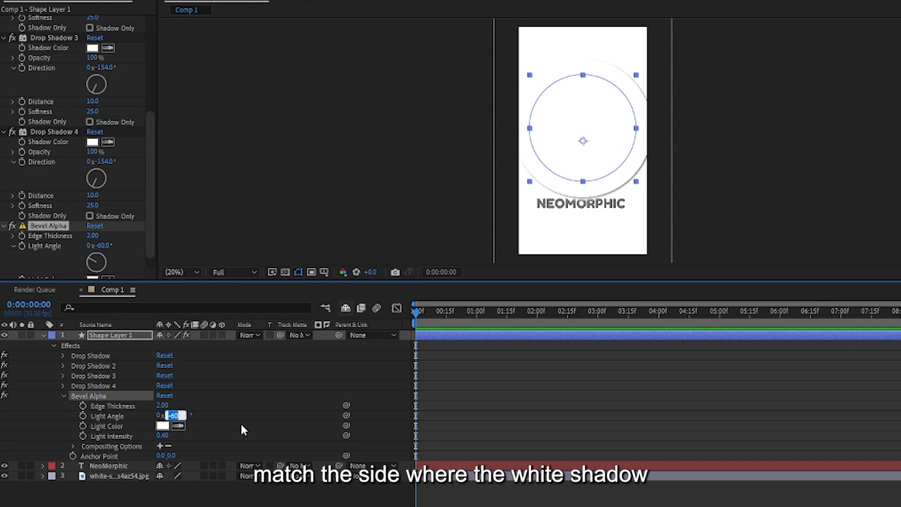
pyautogui.press('Return')
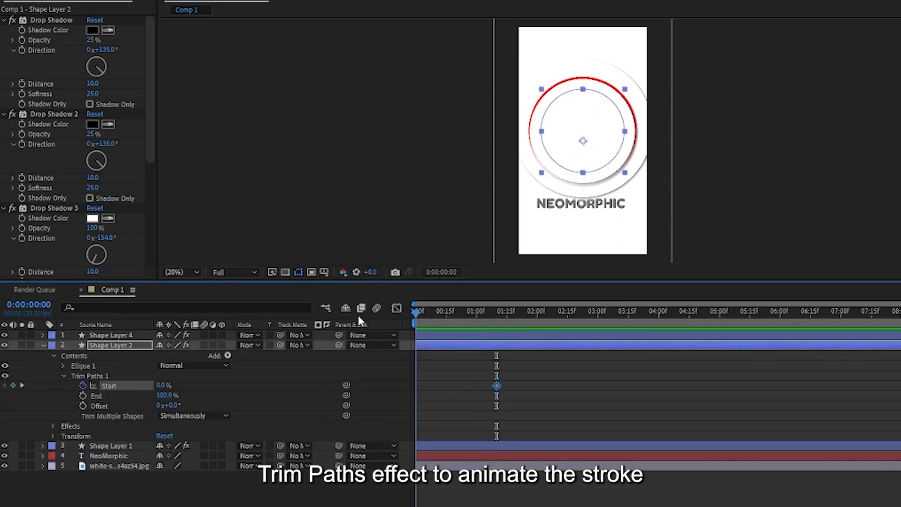
# - Set the red ring's Trim Paths Start to 100% at the start of the timeline and preview the drawing motion
pyautogui.moveTo(164, 385); pyautogui.dragTo(215, 384)
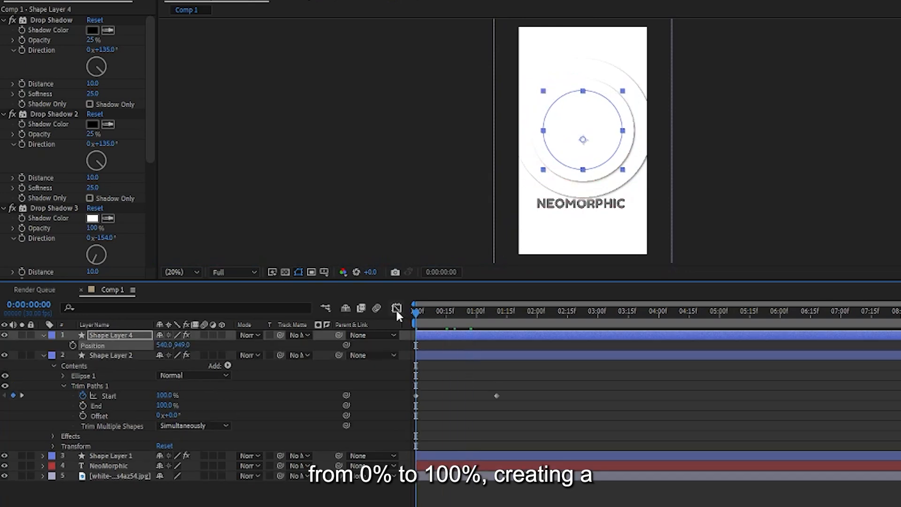
pyautogui.press('space')
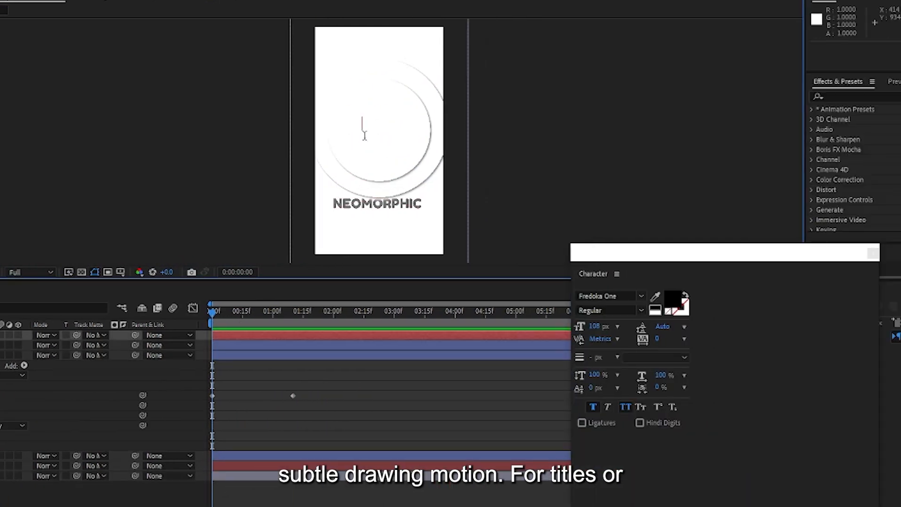
# - Add the text -3 inside the circle and link its keyframed Source Text to the red ring's Trim Paths Start
pyautogui.write('-3')
pyautogui.click(610, 296)
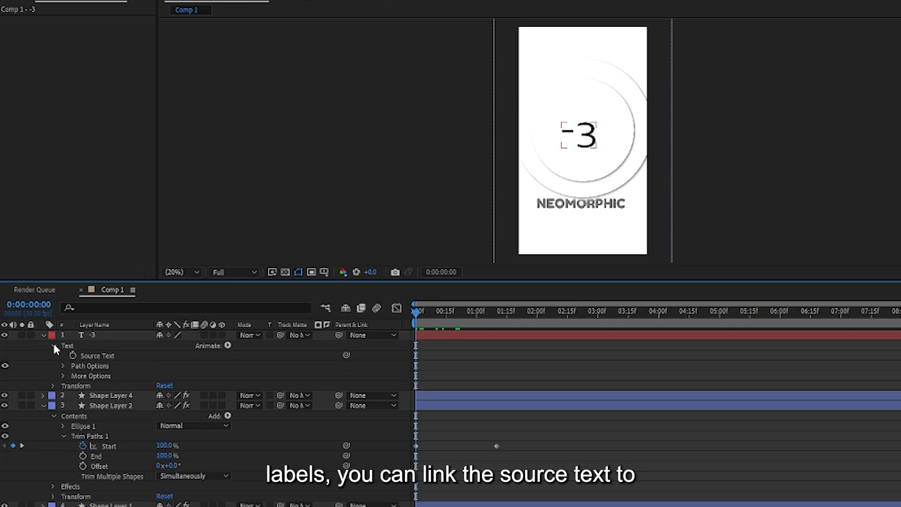
pyautogui.click(73, 355)
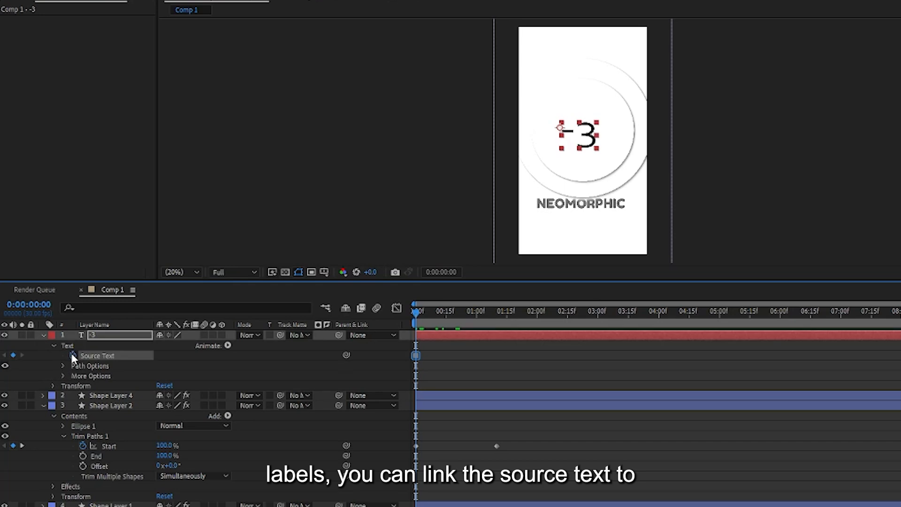
pyautogui.moveTo(346, 355); pyautogui.dragTo(190, 432)
pyautogui.moveTo(109, 446); pyautogui.dragTo(109, 446)
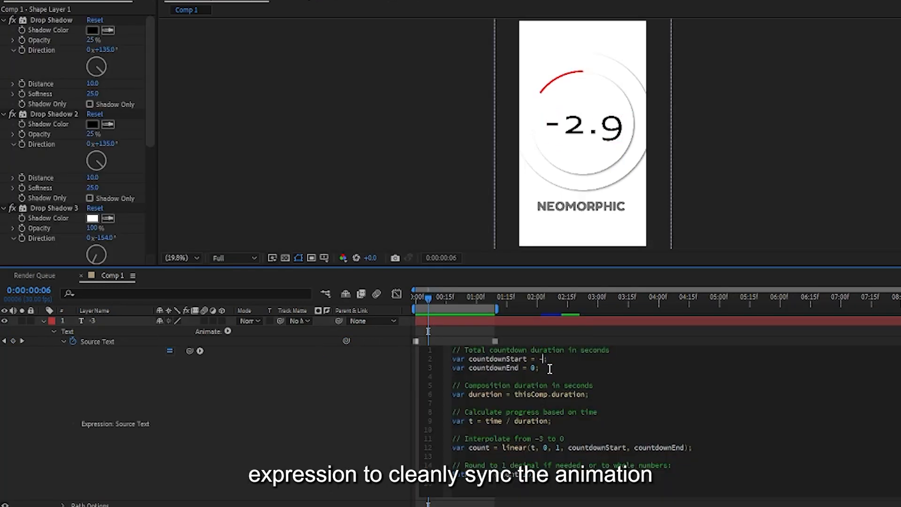
# - Set countdownStart to -10 in the Source Text expression and preview the countdown from the start
pyautogui.write('10')
pyautogui.moveTo(511, 298); pyautogui.dragTo(395, 300)
pyautogui.press('space')
pyautogui.press('space')
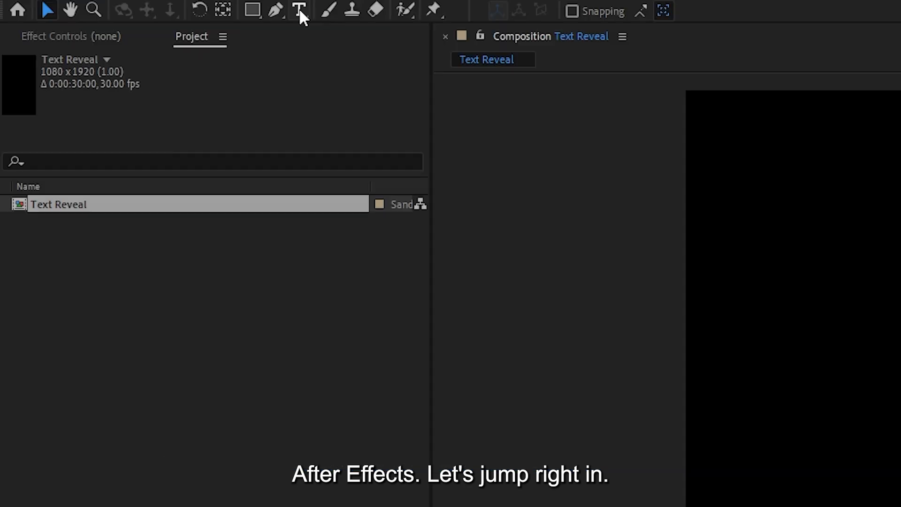
# - Create a text layer reading BITCOIN 3D in the Text Reveal composition
pyautogui.click(299, 8)
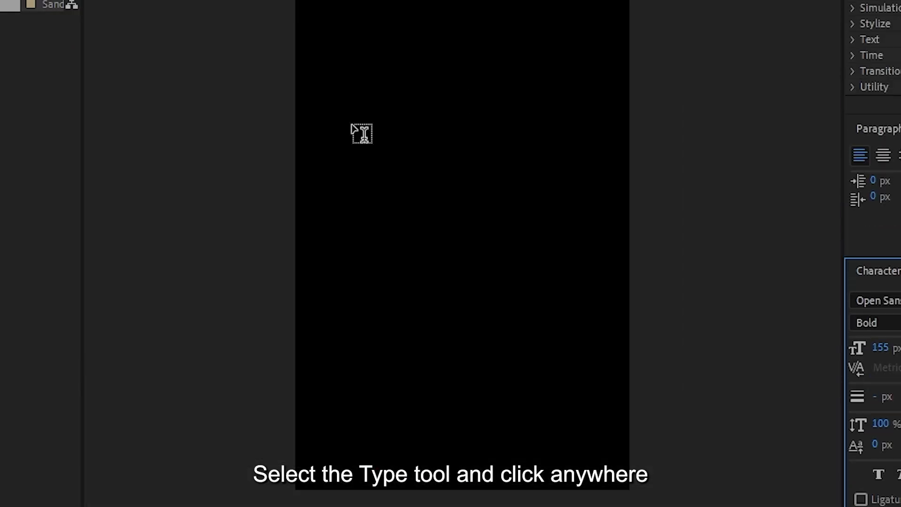
pyautogui.click(357, 176)
pyautogui.write('BITCOIN ')
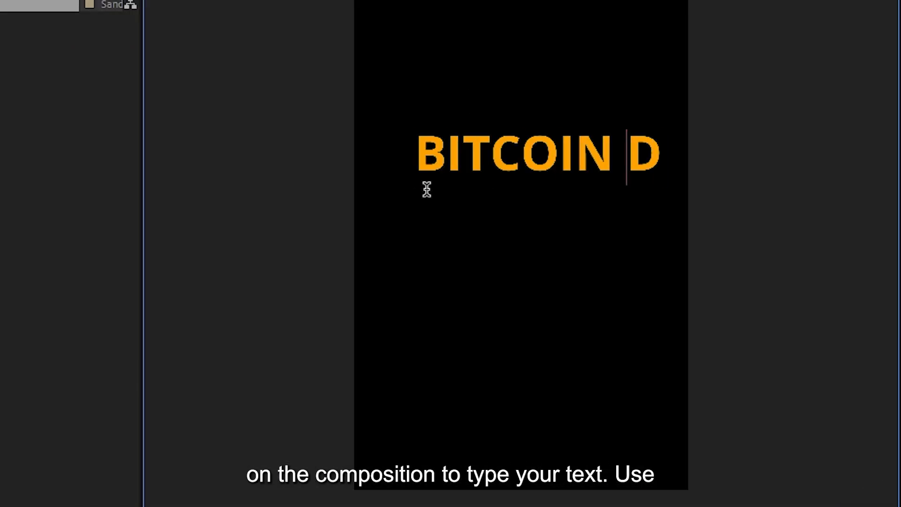
pyautogui.write('3')
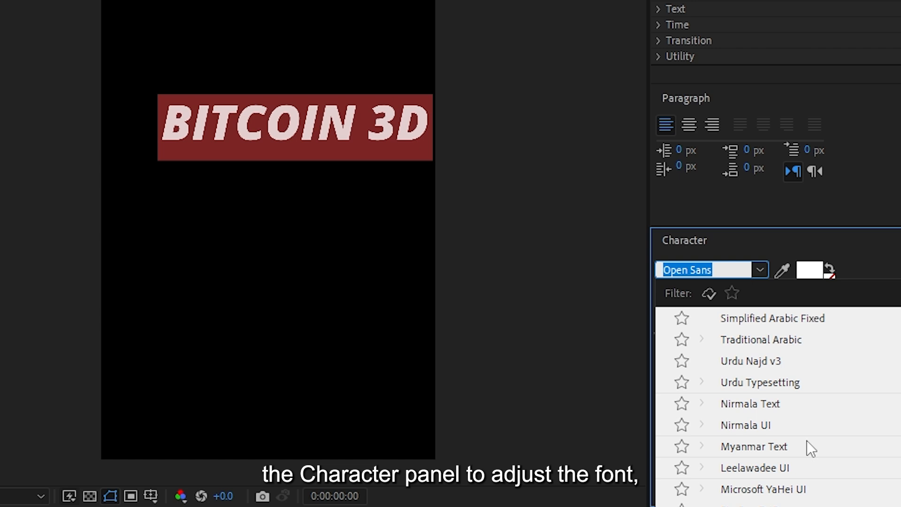
# - Format the BITCOIN 3D text in white Hanson Bold at 114 px and center it horizontally and vertically in the composition
pyautogui.scroll(10, 796, 408)
pyautogui.scroll(-3, 783, 400)
pyautogui.click(797, 399)
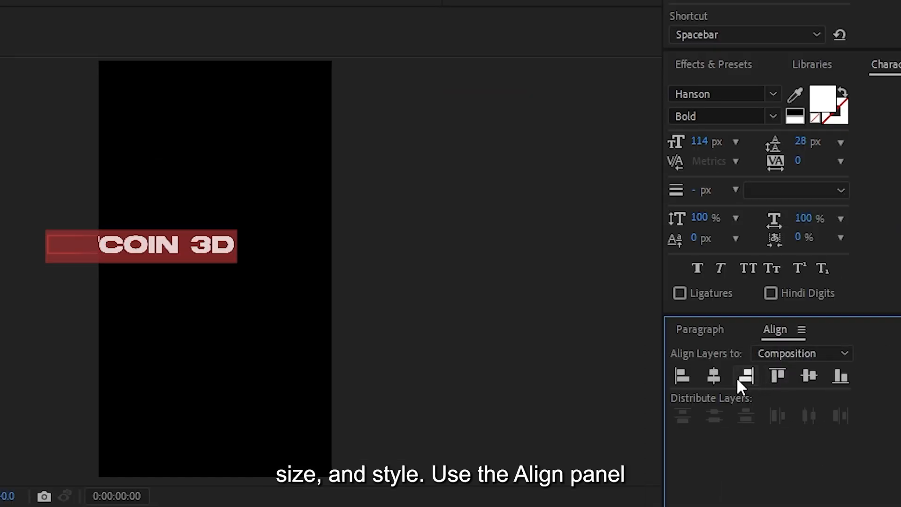
pyautogui.click(717, 377)
pyautogui.click(810, 375)
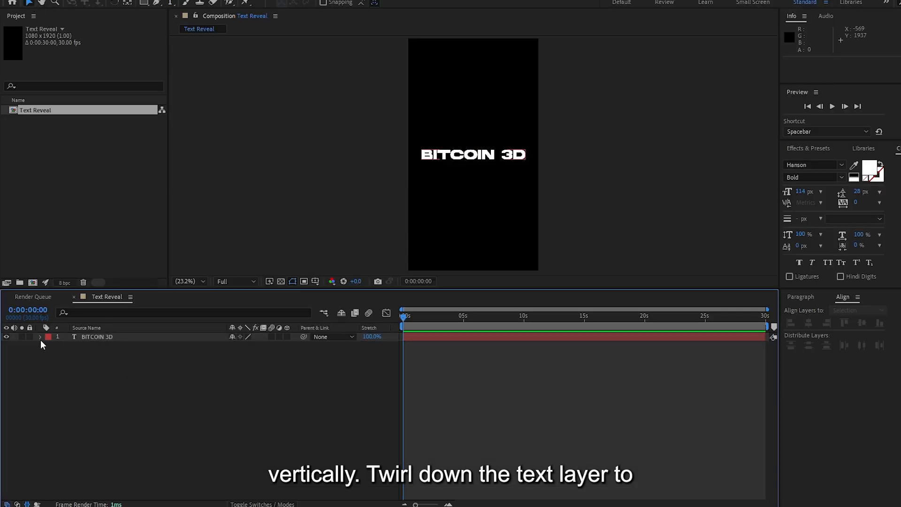
# - Add a Tracking animator to the BITCOIN 3D text layer and add an Opacity property to it
pyautogui.click(40, 337)
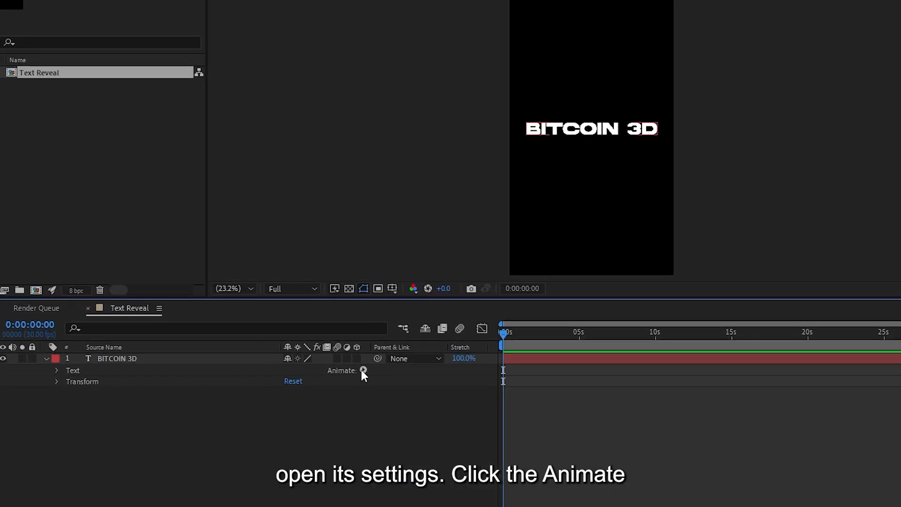
pyautogui.click(363, 371)
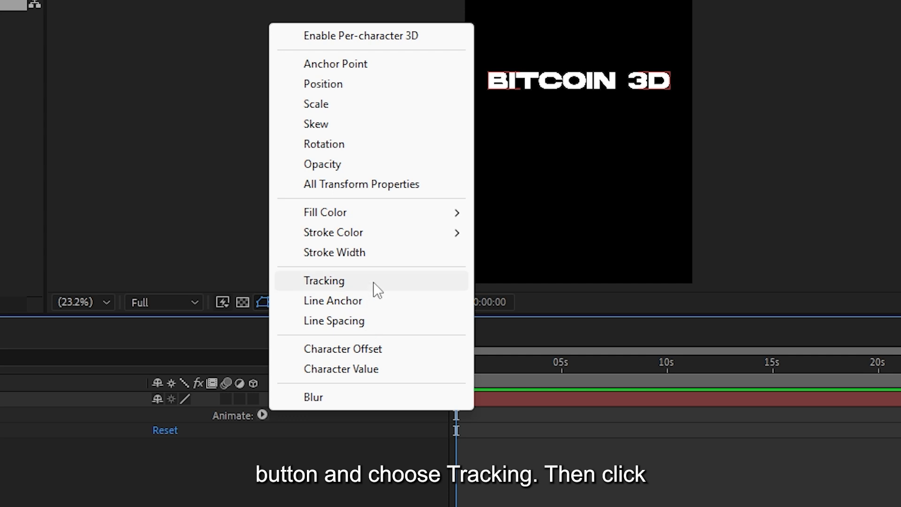
pyautogui.click(373, 281)
pyautogui.click(262, 477)
pyautogui.moveTo(319, 482)
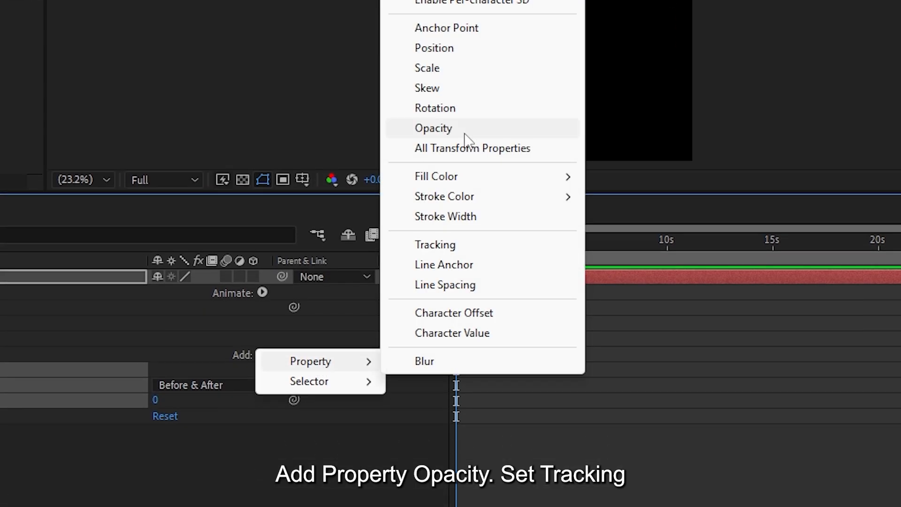
pyautogui.click(464, 134)
# - Set the text animator's Tracking Amount to -100 and its Opacity to 0%
pyautogui.moveTo(355, 347); pyautogui.dragTo(323, 345)
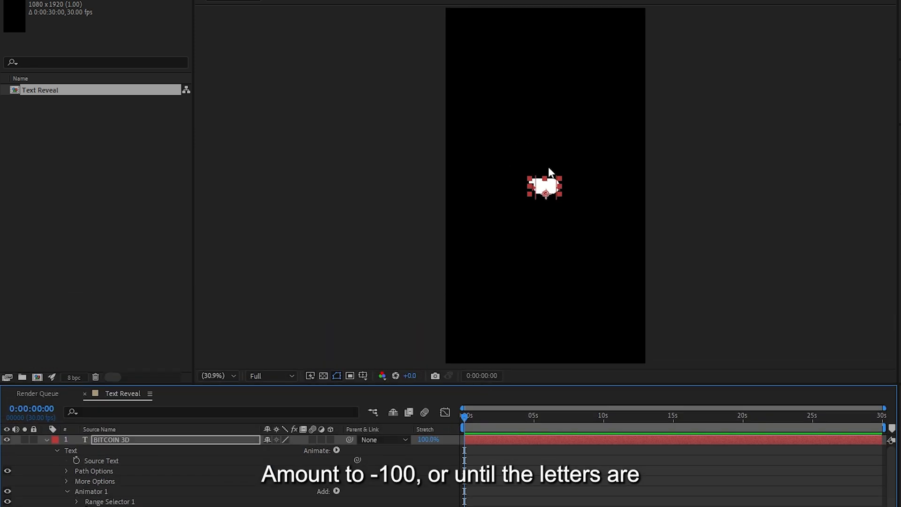
pyautogui.click(271, 407)
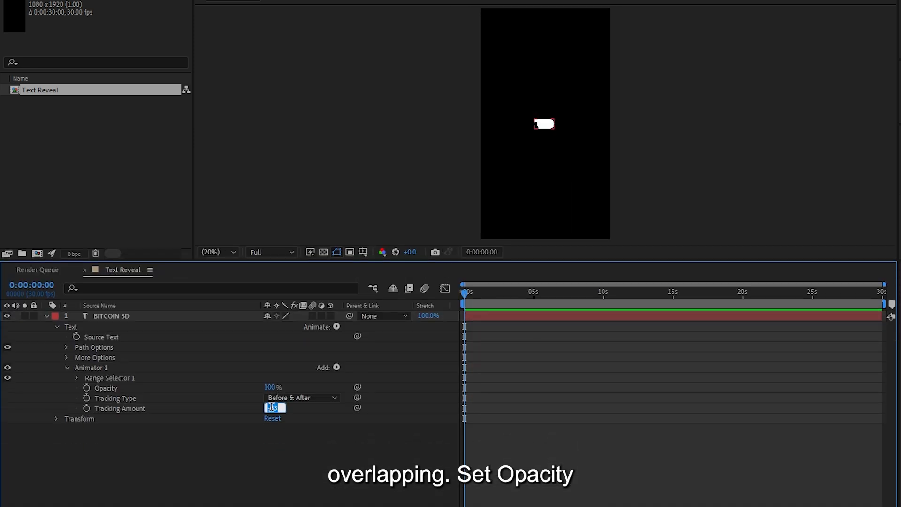
pyautogui.write('-100')
pyautogui.press('Return')
pyautogui.moveTo(271, 387); pyautogui.dragTo(169, 388)
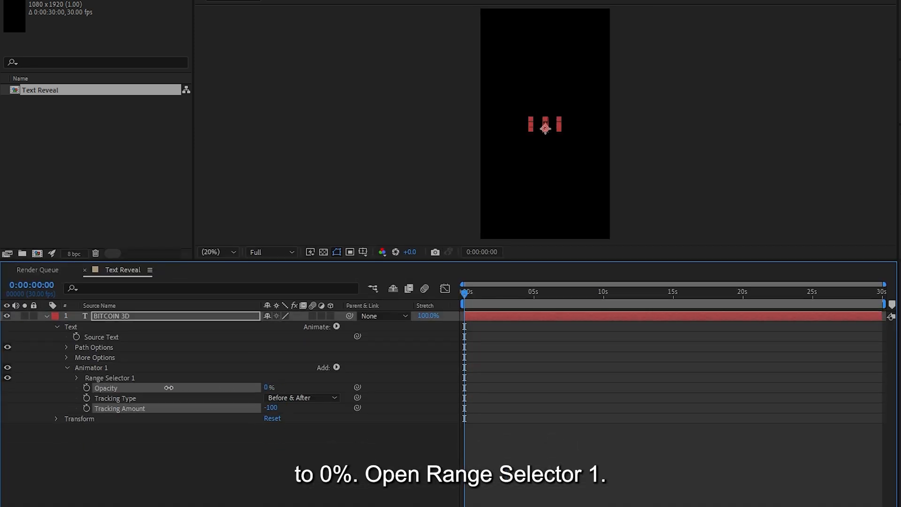
# - Keyframe Range Selector 1's Start from 0% at the beginning of the timeline to 100% at about 5 seconds
pyautogui.click(77, 378)
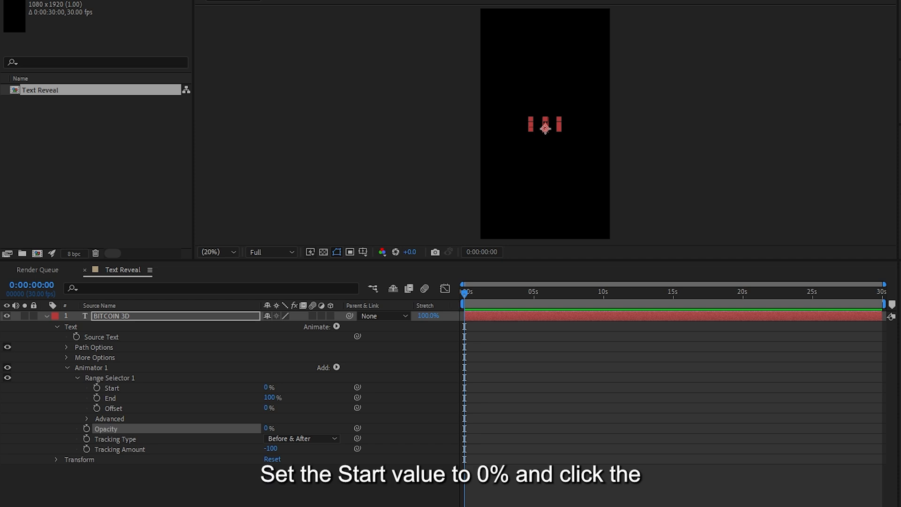
pyautogui.click(97, 388)
pyautogui.moveTo(528, 297); pyautogui.dragTo(536, 297)
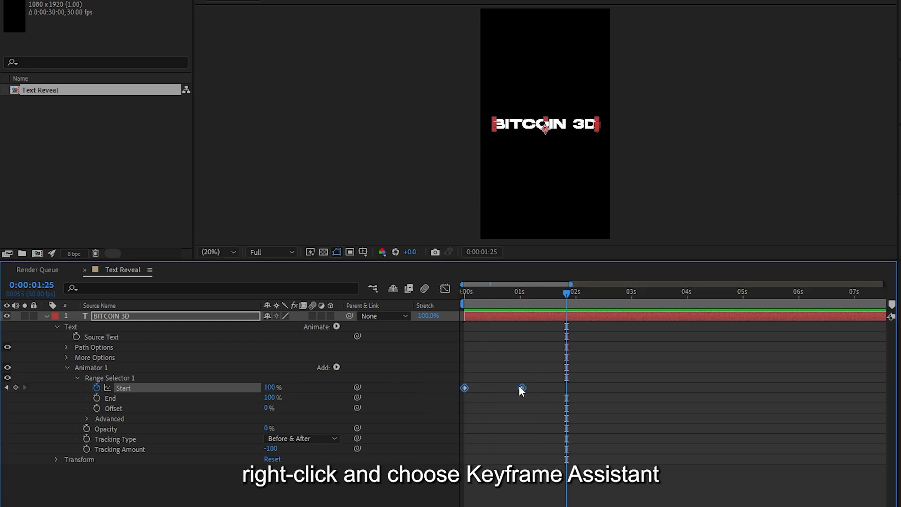
# - Apply Easy Ease to both Start keyframes and return the playhead to the beginning
pyautogui.rightClick(520, 387)
pyautogui.moveTo(586, 377)
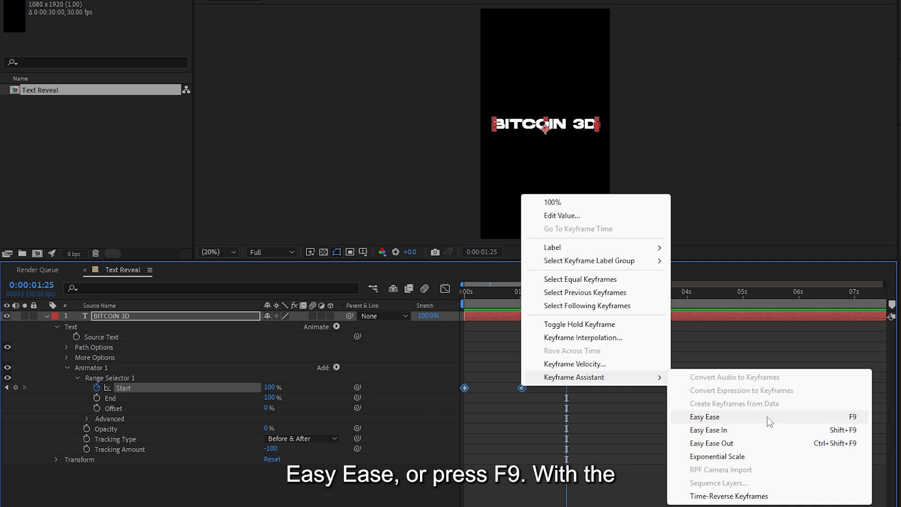
pyautogui.press('F9')
pyautogui.press('Home')
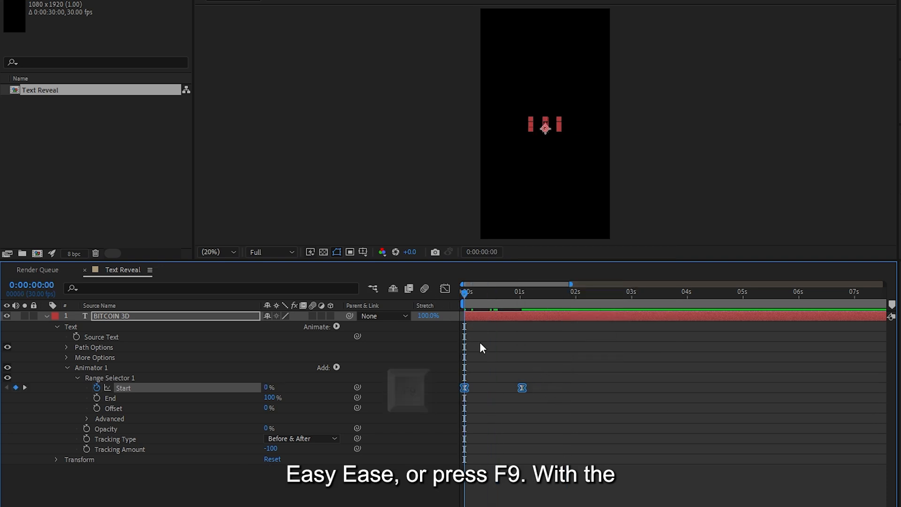
# - Reshape the Start keyframes' speed graph into a sharp peak midway between them and preview the text reveal
pyautogui.click(446, 289)
pyautogui.rightClick(517, 496)
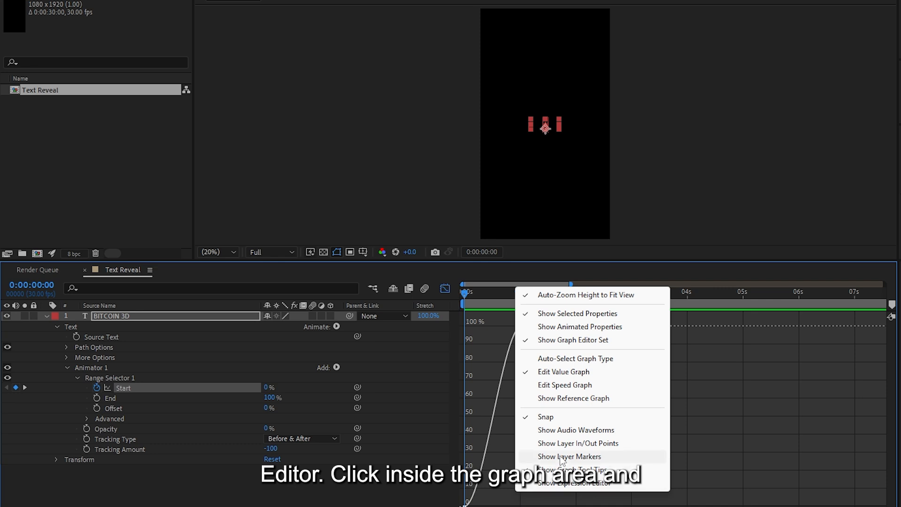
pyautogui.click(562, 390)
pyautogui.moveTo(474, 505); pyautogui.dragTo(497, 506)
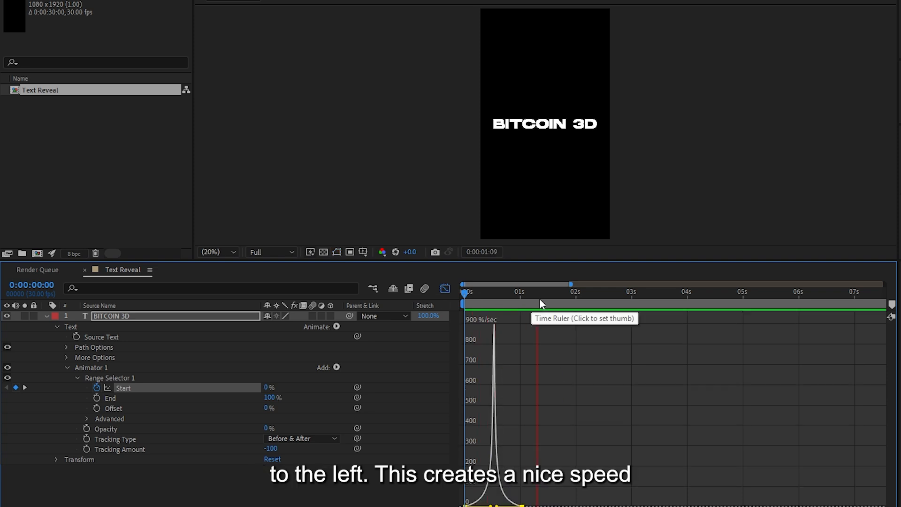
pyautogui.click(445, 288)
pyautogui.click(512, 293)
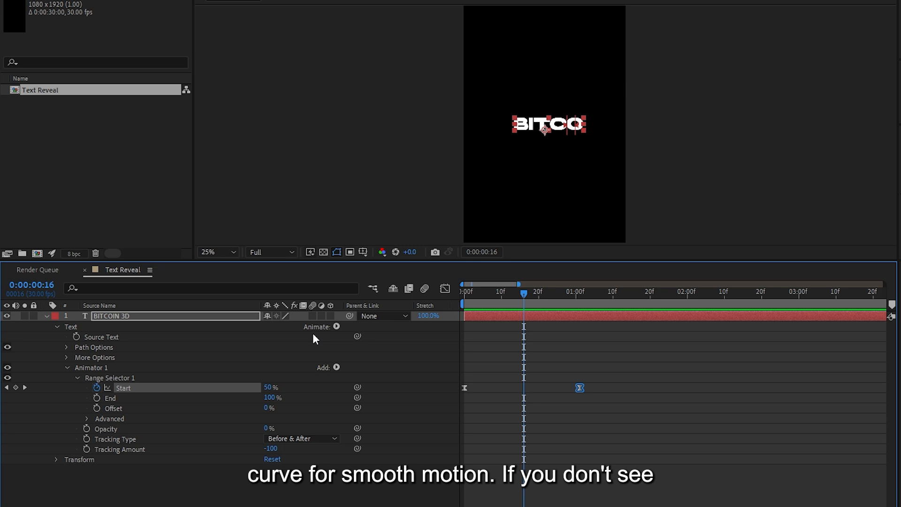
# - Enable motion blur for the BITCOIN 3D text layer and preview the reveal
pyautogui.click(312, 316)
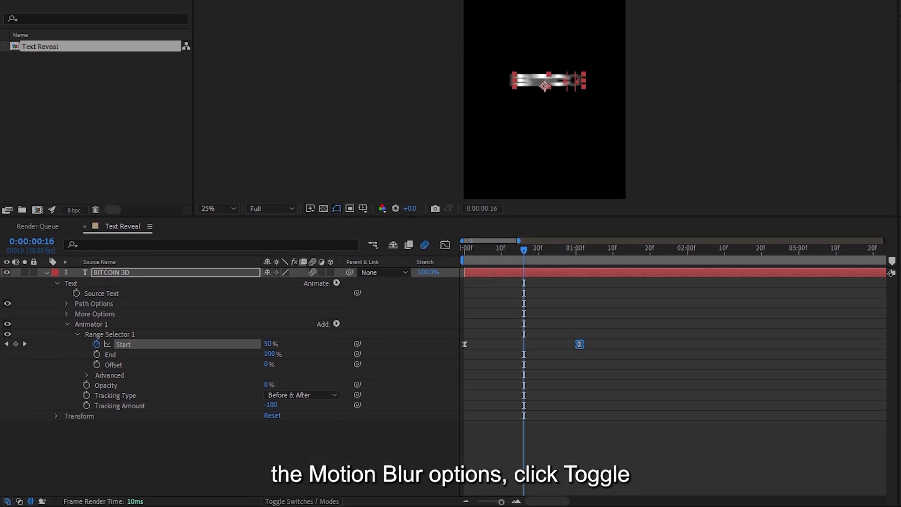
pyautogui.press('space')
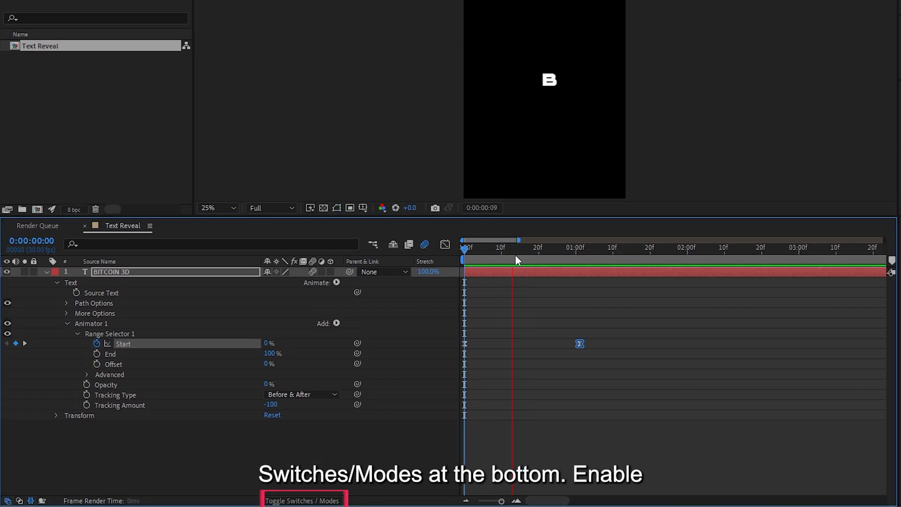
# - Enlarge the composition view and play back the finished animations
pyautogui.press('space')
pyautogui.moveTo(481, 218); pyautogui.dragTo(481, 436)
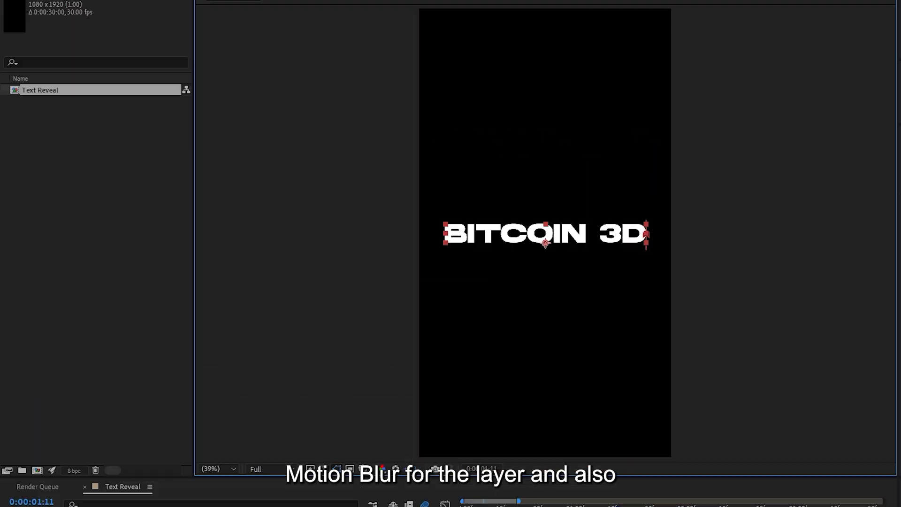
pyautogui.click(464, 502)
pyautogui.press('space')
pyautogui.press('space')
pyautogui.press('space')
pyautogui.press('space')
pyautogui.press('space')
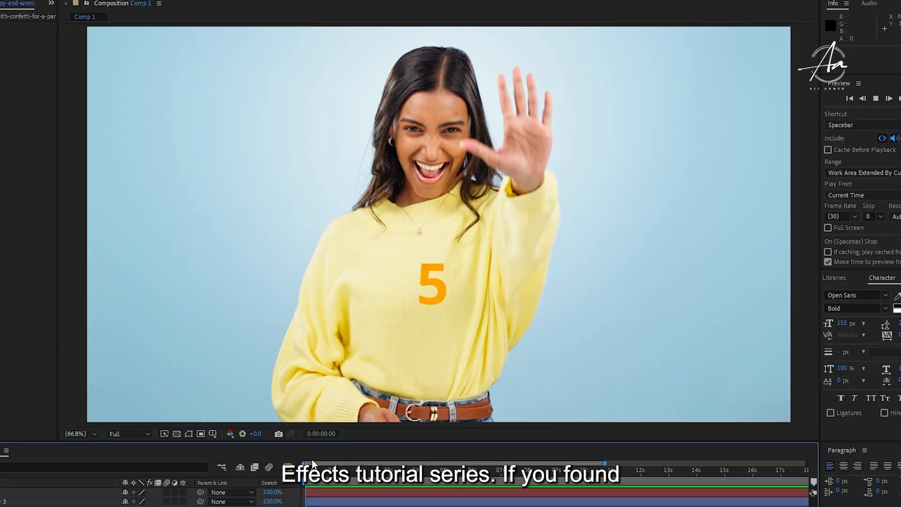
pyautogui.press('space')
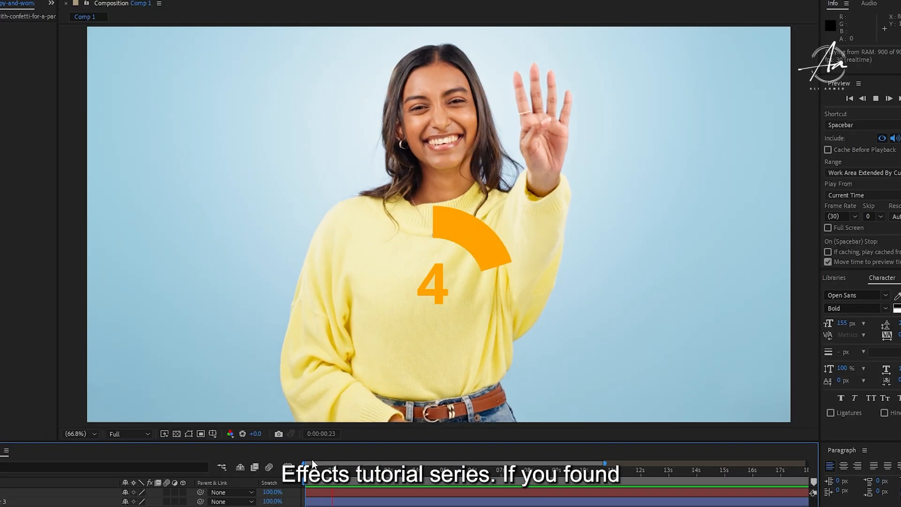